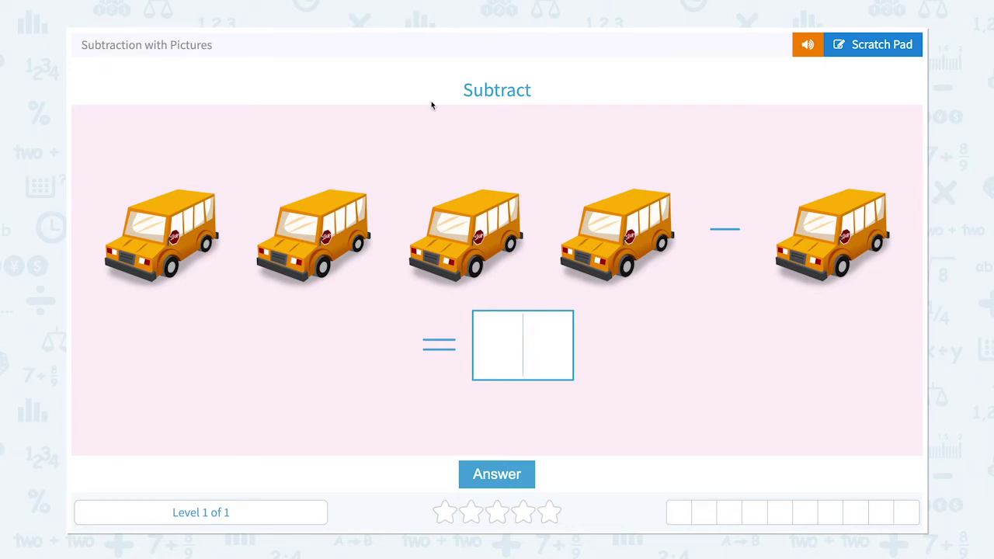
# - On the Scratch Pad, circle the minus, cross out the fourth bus and loop the other three
pyautogui.click(869, 47)
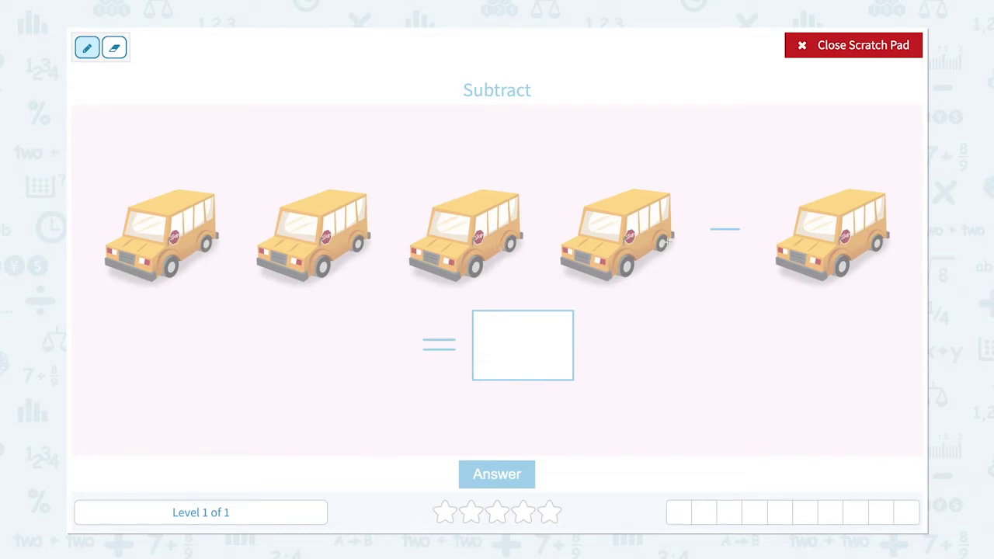
pyautogui.moveTo(740, 256)
pyautogui.mouseDown()
pyautogui.moveTo(695, 234)
pyautogui.moveTo(747, 204)
pyautogui.moveTo(754, 249)
pyautogui.moveTo(741, 255)
pyautogui.mouseUp()
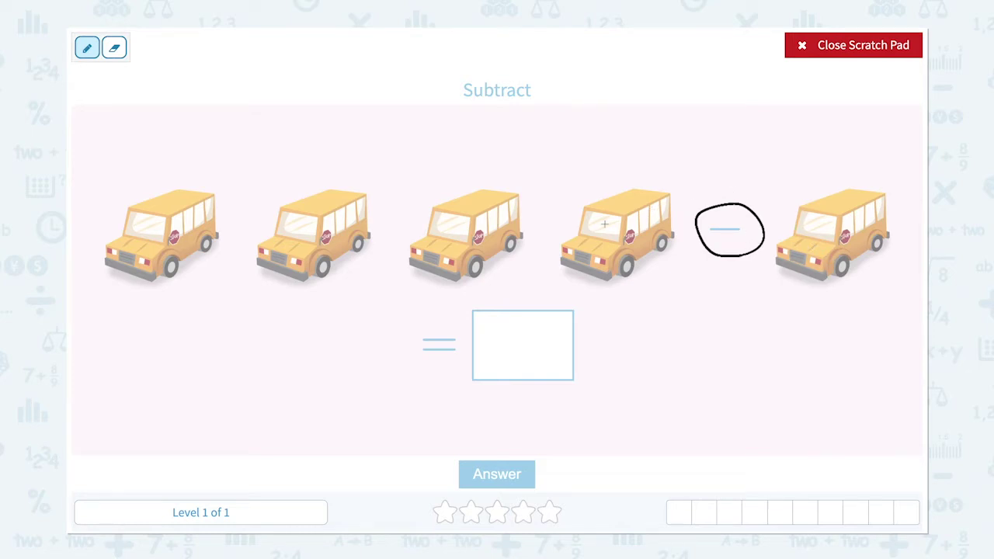
pyautogui.moveTo(642, 187); pyautogui.dragTo(591, 259)
pyautogui.moveTo(583, 180); pyautogui.dragTo(669, 260)
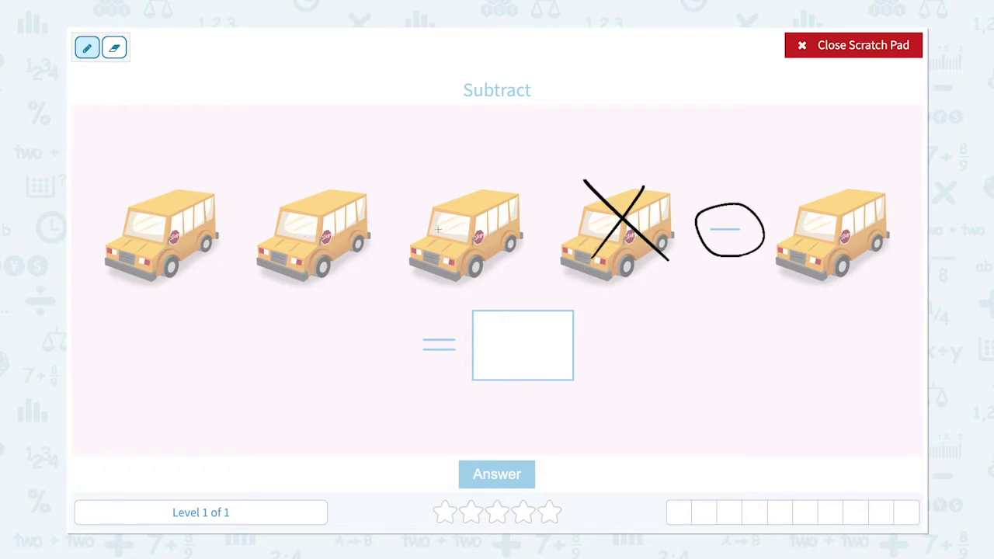
pyautogui.moveTo(439, 287)
pyautogui.mouseDown()
pyautogui.moveTo(365, 298)
pyautogui.moveTo(198, 295)
pyautogui.moveTo(107, 253)
pyautogui.moveTo(179, 186)
pyautogui.mouseUp()
pyautogui.moveTo(243, 172)
pyautogui.mouseDown()
pyautogui.moveTo(434, 184)
pyautogui.moveTo(489, 277)
pyautogui.moveTo(403, 299)
pyautogui.mouseUp()
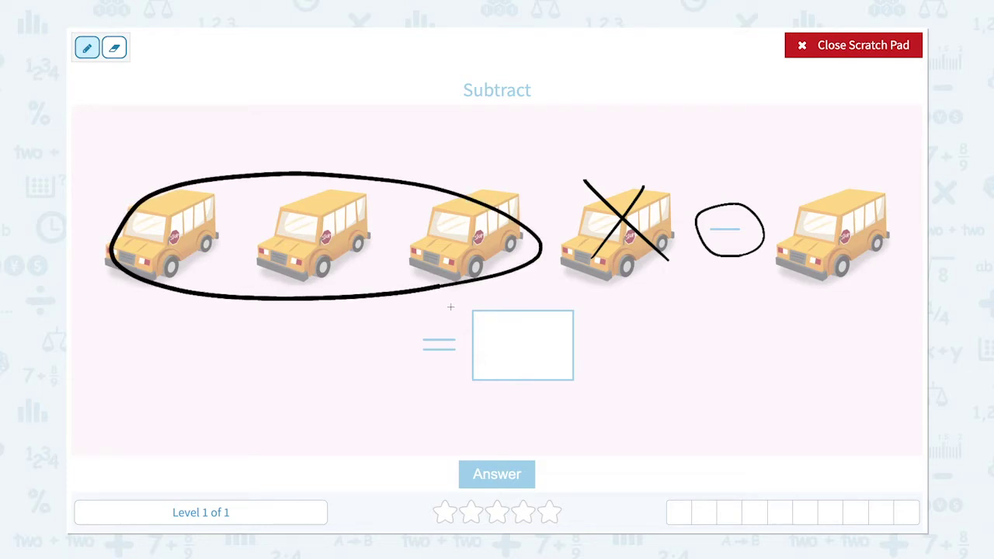
# - Write 4 − 1 above the buses and sketch 3 as the result
pyautogui.moveTo(411, 120)
pyautogui.mouseDown()
pyautogui.moveTo(450, 127)
pyautogui.moveTo(432, 160)
pyautogui.mouseUp()
pyautogui.moveTo(690, 162); pyautogui.dragTo(735, 157)
pyautogui.moveTo(812, 116); pyautogui.dragTo(812, 147)
pyautogui.moveTo(510, 322)
pyautogui.mouseDown()
pyautogui.moveTo(531, 326)
pyautogui.moveTo(543, 363)
pyautogui.moveTo(512, 377)
pyautogui.mouseUp()
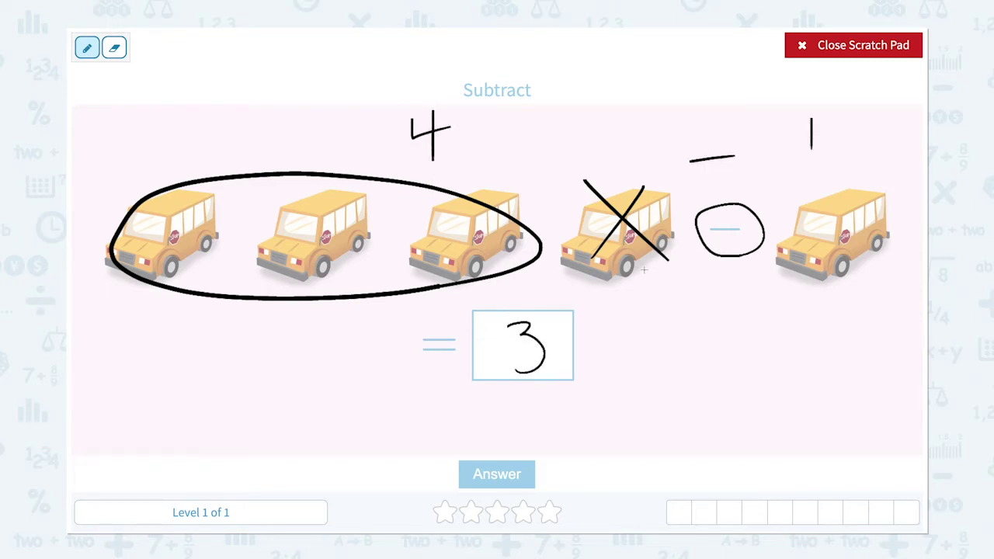
# - Close the Scratch Pad, enter 3 in the answer box and submit it
pyautogui.click(866, 45)
pyautogui.click(533, 369)
pyautogui.write('3')
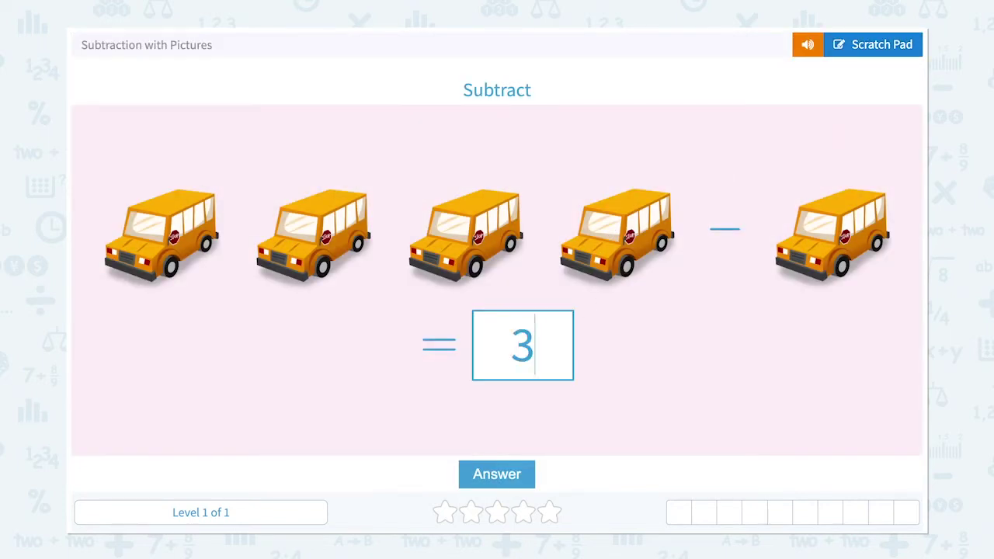
pyautogui.click(496, 469)
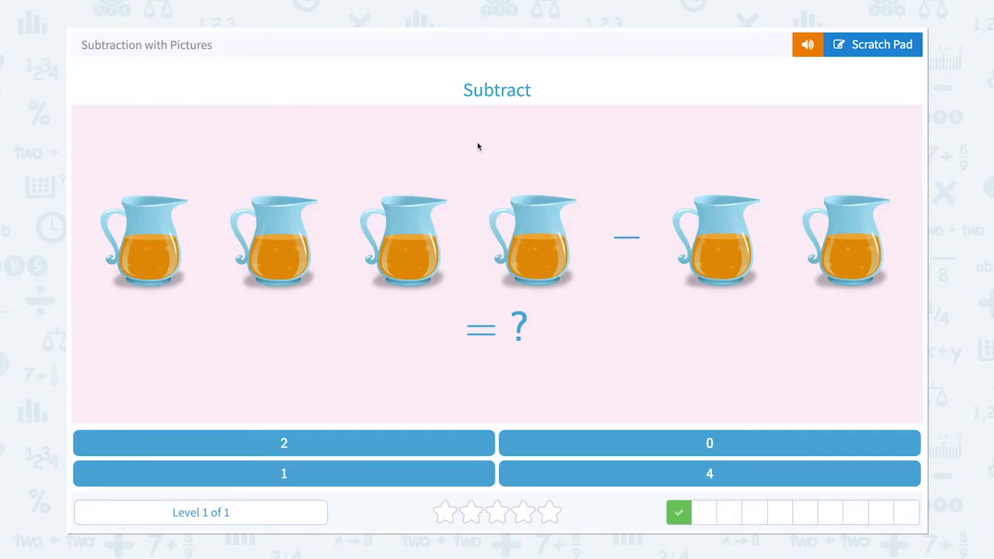
# - On the Scratch Pad, tick off all six jugs and write 4 − 2 above them
pyautogui.click(860, 44)
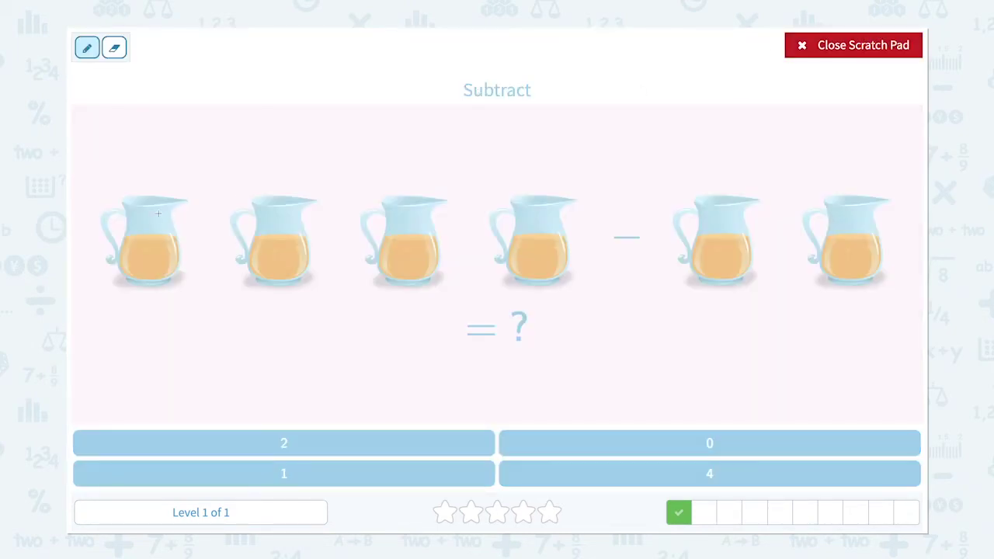
pyautogui.moveTo(139, 208); pyautogui.dragTo(183, 253)
pyautogui.moveTo(261, 224); pyautogui.dragTo(311, 259)
pyautogui.moveTo(382, 246); pyautogui.dragTo(433, 267)
pyautogui.moveTo(534, 230); pyautogui.dragTo(566, 256)
pyautogui.moveTo(444, 149)
pyautogui.mouseDown()
pyautogui.moveTo(444, 164)
pyautogui.moveTo(480, 158)
pyautogui.moveTo(459, 188)
pyautogui.mouseUp()
pyautogui.moveTo(605, 177); pyautogui.dragTo(631, 176)
pyautogui.moveTo(696, 223); pyautogui.dragTo(742, 239)
pyautogui.moveTo(814, 210); pyautogui.dragTo(843, 231)
pyautogui.moveTo(665, 146)
pyautogui.mouseDown()
pyautogui.moveTo(669, 194)
pyautogui.moveTo(703, 186)
pyautogui.mouseUp()
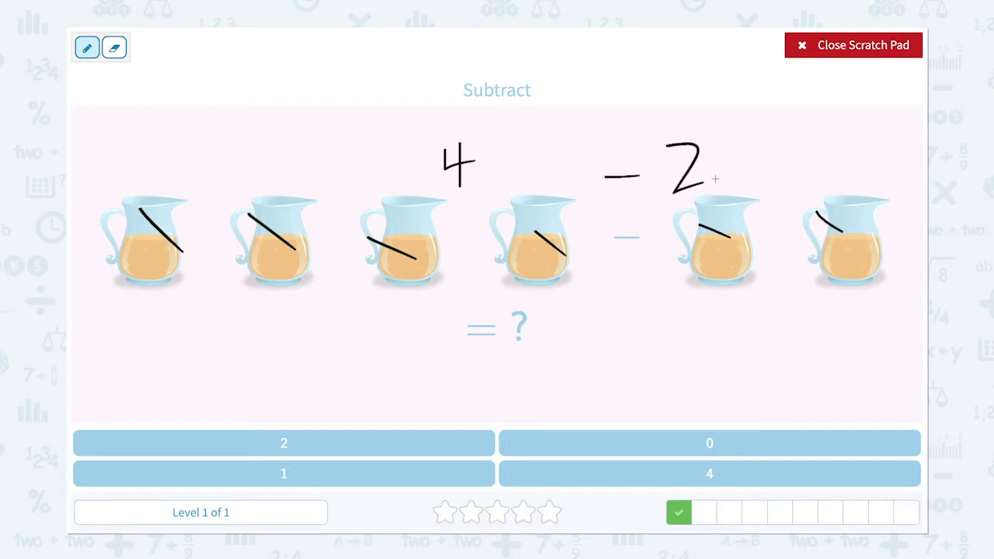
# - Scribble out two jugs, circle the two remaining, close the pad and choose 2
pyautogui.moveTo(368, 236)
pyautogui.mouseDown()
pyautogui.moveTo(464, 174)
pyautogui.moveTo(497, 276)
pyautogui.moveTo(579, 308)
pyautogui.mouseUp()
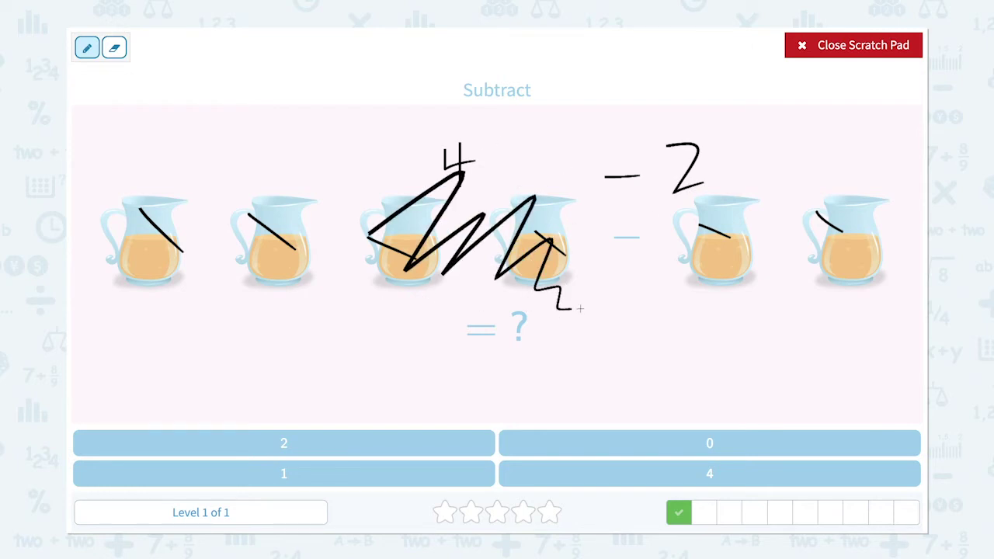
pyautogui.moveTo(208, 329)
pyautogui.mouseDown()
pyautogui.moveTo(142, 337)
pyautogui.moveTo(195, 178)
pyautogui.mouseUp()
pyautogui.moveTo(303, 165); pyautogui.dragTo(117, 351)
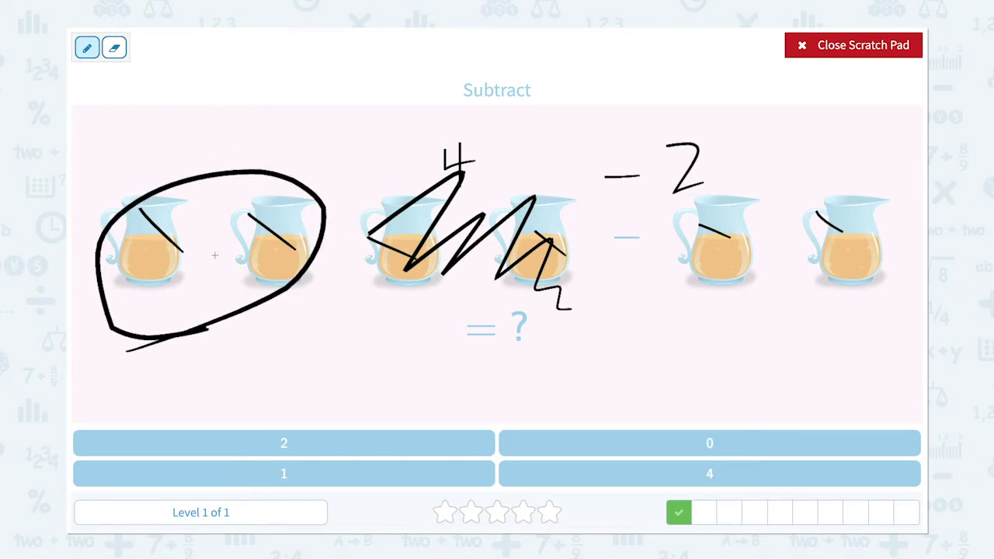
pyautogui.click(827, 47)
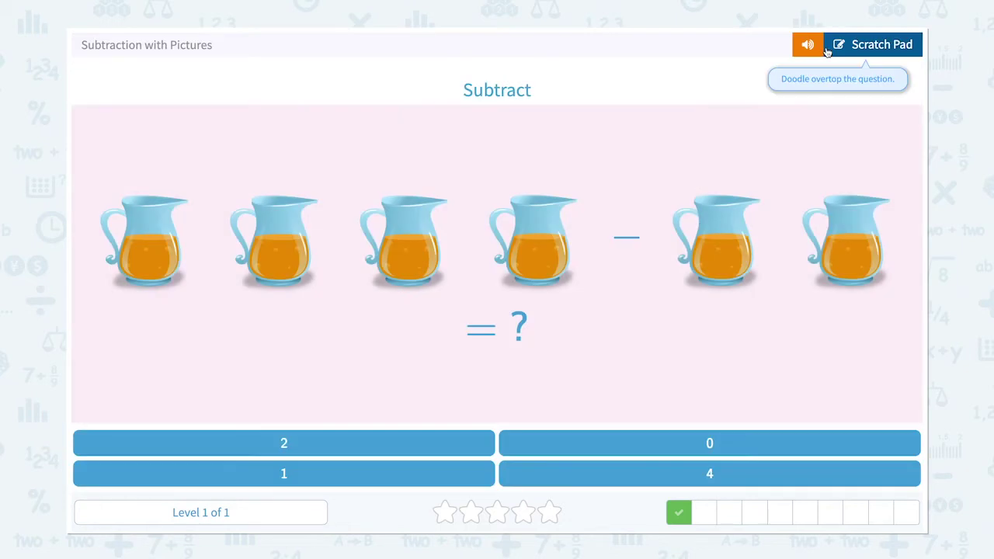
pyautogui.click(353, 443)
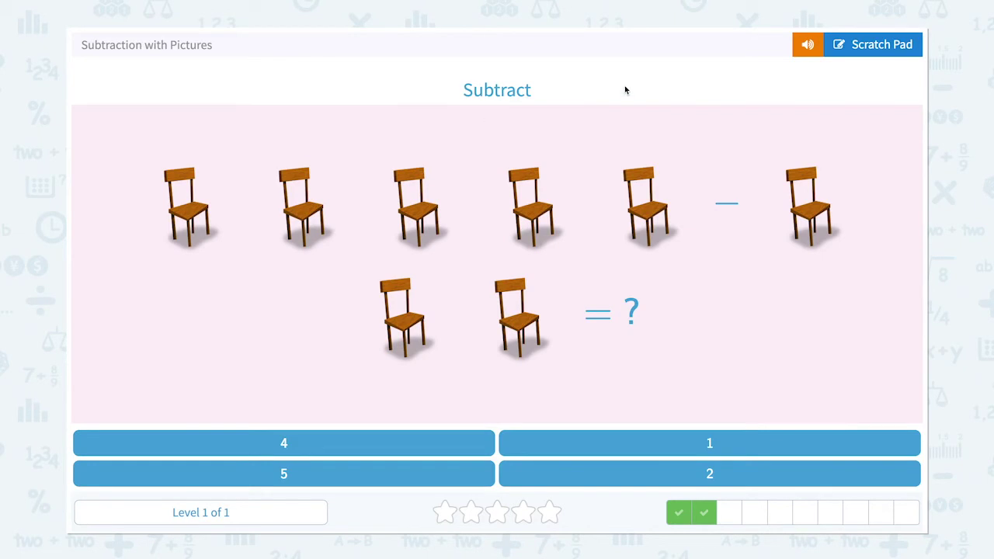
# - On the Scratch Pad, tally the five chairs, write 5, and tally three taken away
pyautogui.click(815, 53)
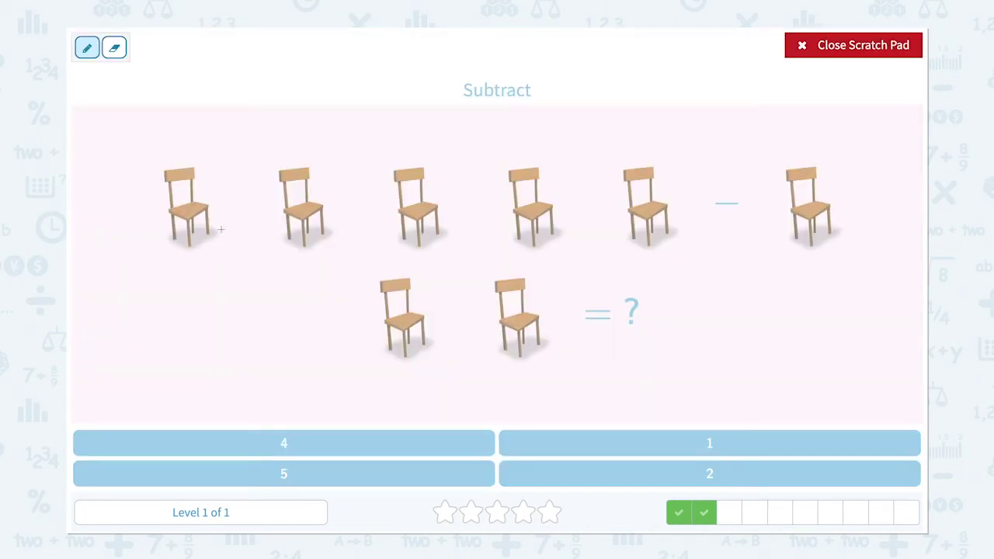
pyautogui.moveTo(202, 230); pyautogui.dragTo(203, 237)
pyautogui.moveTo(314, 232); pyautogui.dragTo(314, 242)
pyautogui.moveTo(413, 233); pyautogui.dragTo(414, 250)
pyautogui.moveTo(534, 226); pyautogui.dragTo(535, 239)
pyautogui.moveTo(646, 222); pyautogui.dragTo(646, 238)
pyautogui.moveTo(541, 119)
pyautogui.mouseDown()
pyautogui.moveTo(567, 118)
pyautogui.moveTo(547, 144)
pyautogui.moveTo(557, 159)
pyautogui.mouseUp()
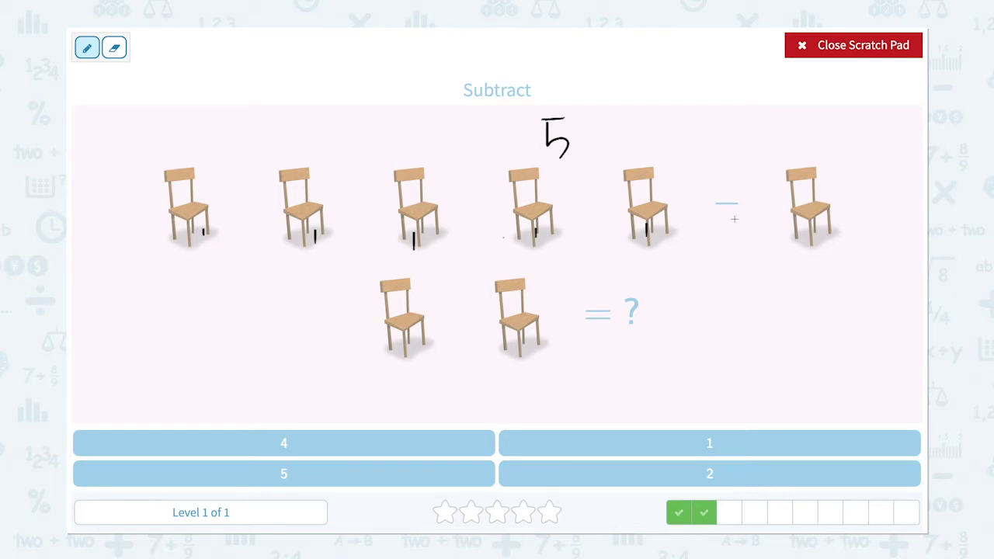
pyautogui.moveTo(803, 202); pyautogui.dragTo(802, 215)
pyautogui.moveTo(407, 309); pyautogui.dragTo(407, 318)
pyautogui.moveTo(516, 318); pyautogui.dragTo(517, 336)
# - Strike out three chairs, circle the two left, write 3 and 2, then choose 2
pyautogui.moveTo(390, 211); pyautogui.dragTo(675, 191)
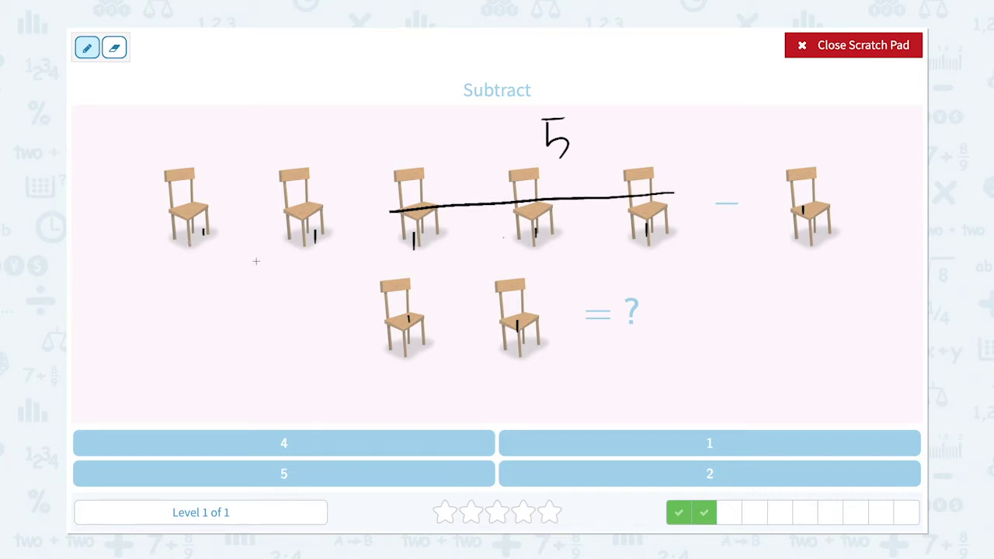
pyautogui.moveTo(248, 270)
pyautogui.mouseDown()
pyautogui.moveTo(124, 214)
pyautogui.moveTo(302, 138)
pyautogui.moveTo(289, 252)
pyautogui.moveTo(224, 264)
pyautogui.mouseUp()
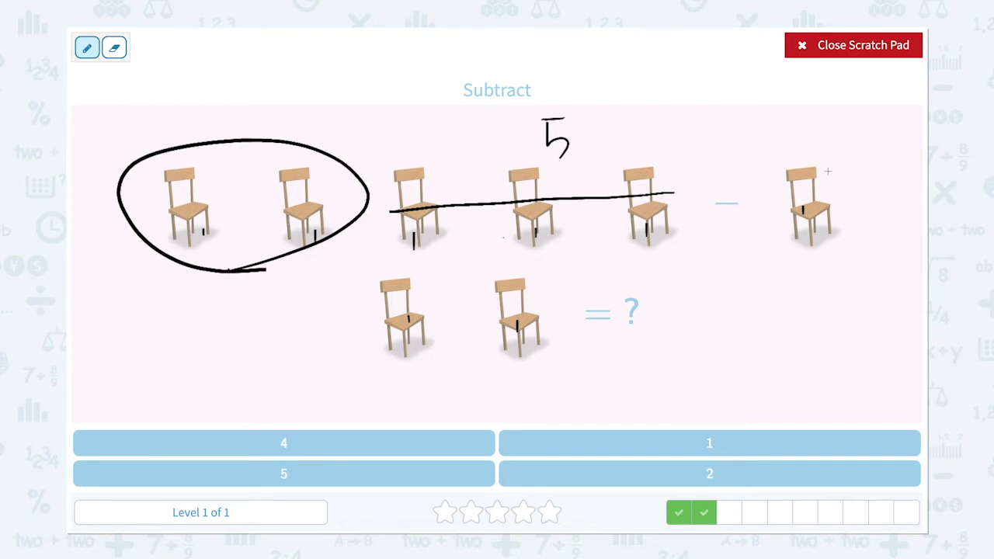
pyautogui.moveTo(440, 264)
pyautogui.mouseDown()
pyautogui.moveTo(469, 284)
pyautogui.moveTo(446, 285)
pyautogui.mouseUp()
pyautogui.moveTo(663, 310); pyautogui.dragTo(710, 349)
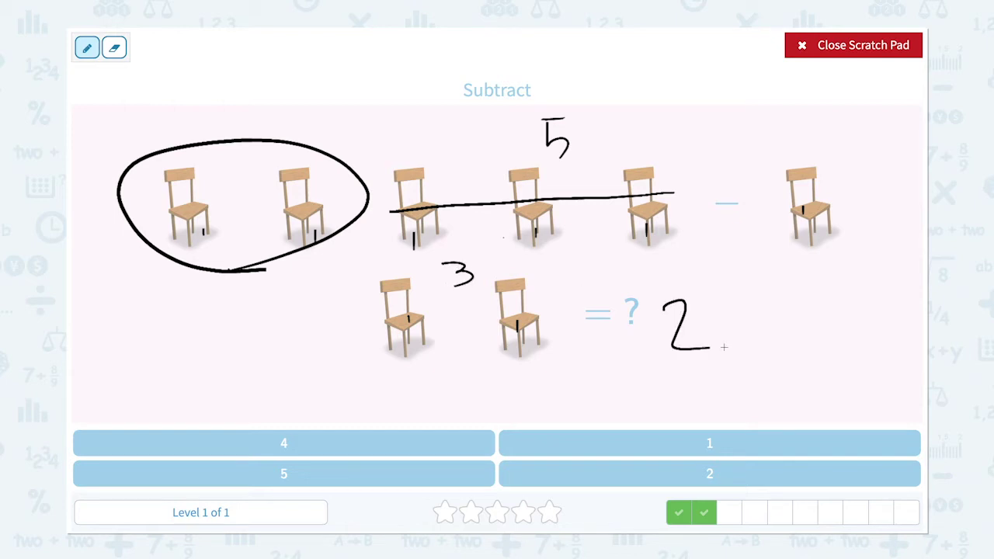
pyautogui.click(826, 45)
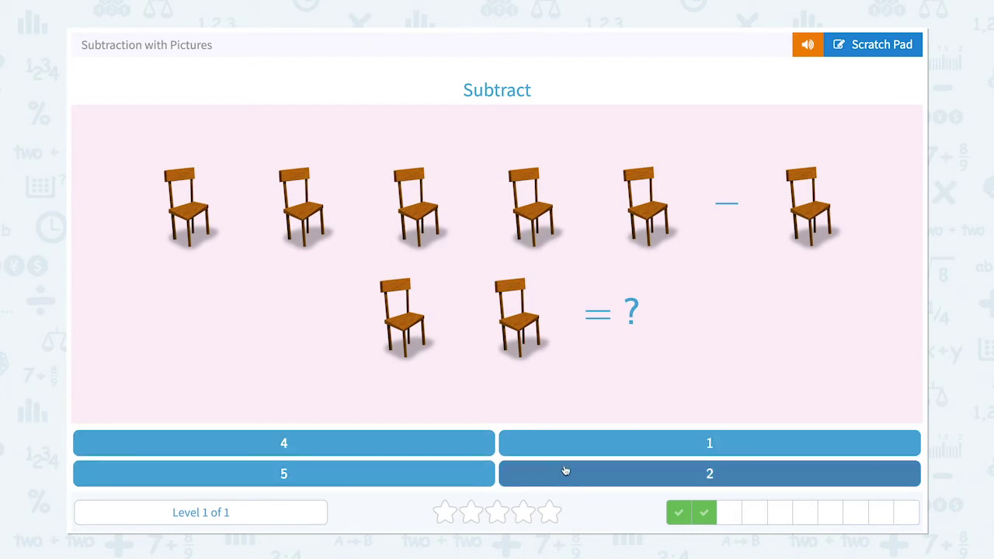
pyautogui.click(726, 484)
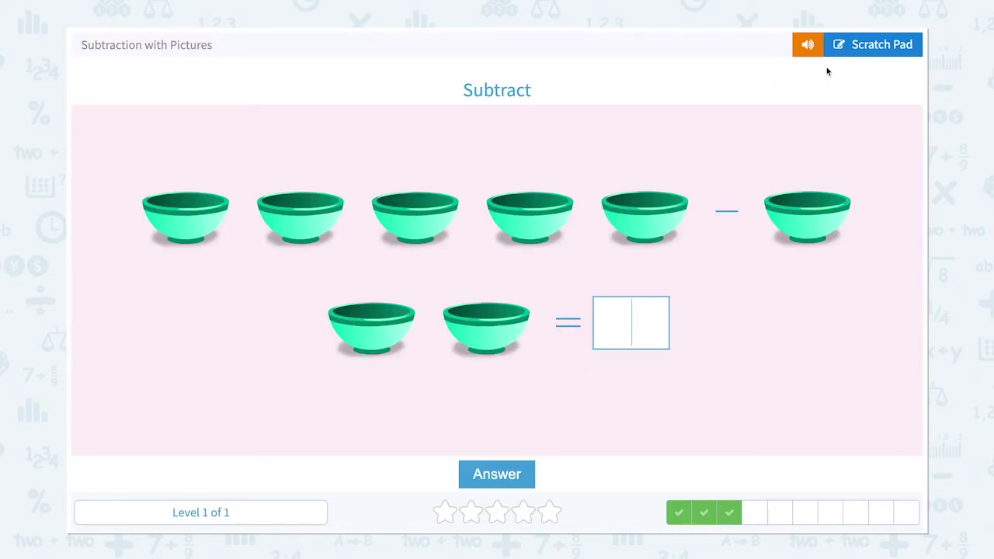
# - On the Scratch Pad, write 5 and 3, cross out three bowls, circle two, sketch 2
pyautogui.click(862, 46)
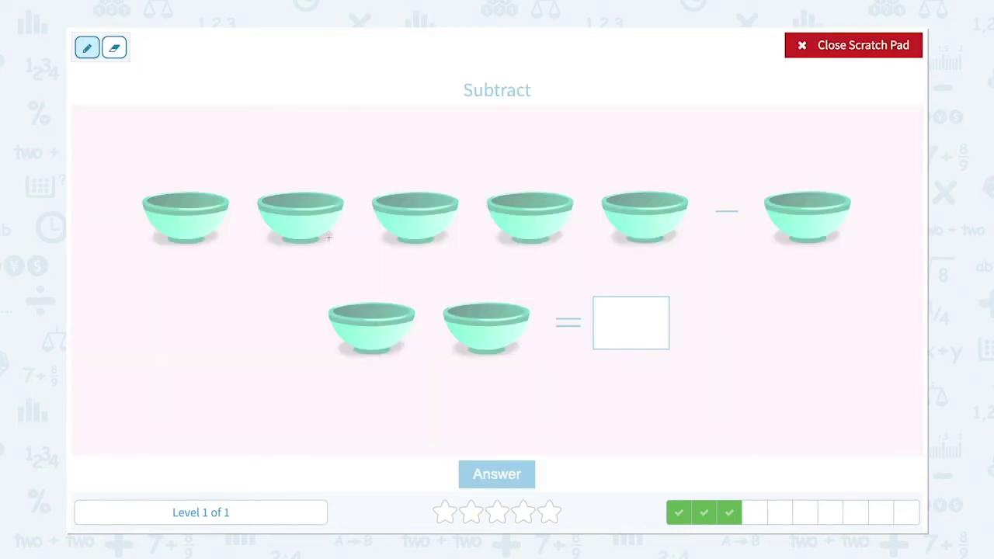
pyautogui.moveTo(502, 120)
pyautogui.mouseDown()
pyautogui.moveTo(518, 120)
pyautogui.moveTo(503, 145)
pyautogui.mouseUp()
pyautogui.moveTo(792, 139); pyautogui.dragTo(803, 173)
pyautogui.moveTo(385, 198); pyautogui.dragTo(461, 227)
pyautogui.moveTo(520, 201); pyautogui.dragTo(686, 238)
pyautogui.moveTo(287, 271)
pyautogui.mouseDown()
pyautogui.moveTo(126, 217)
pyautogui.moveTo(277, 169)
pyautogui.moveTo(334, 260)
pyautogui.moveTo(256, 278)
pyautogui.mouseUp()
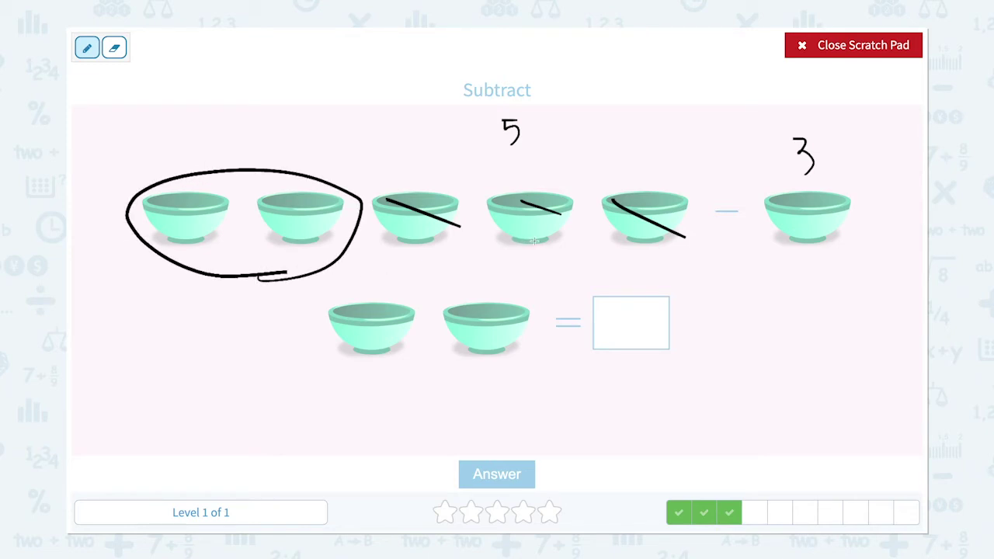
pyautogui.moveTo(638, 310)
pyautogui.mouseDown()
pyautogui.moveTo(634, 337)
pyautogui.moveTo(666, 343)
pyautogui.mouseUp()
# - Close the Scratch Pad, enter 2 in the answer box and submit it
pyautogui.click(825, 45)
pyautogui.click(624, 310)
pyautogui.write('2')
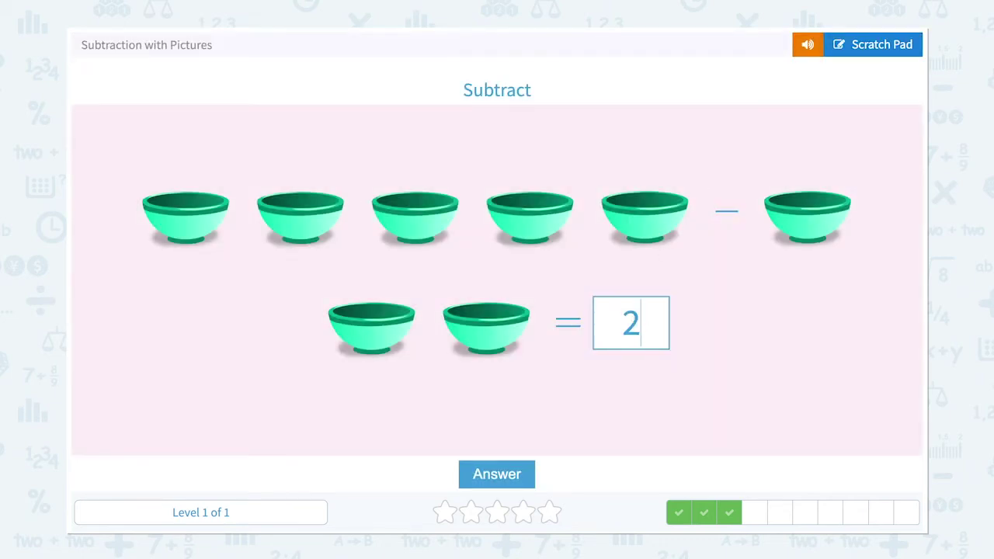
pyautogui.click(498, 476)
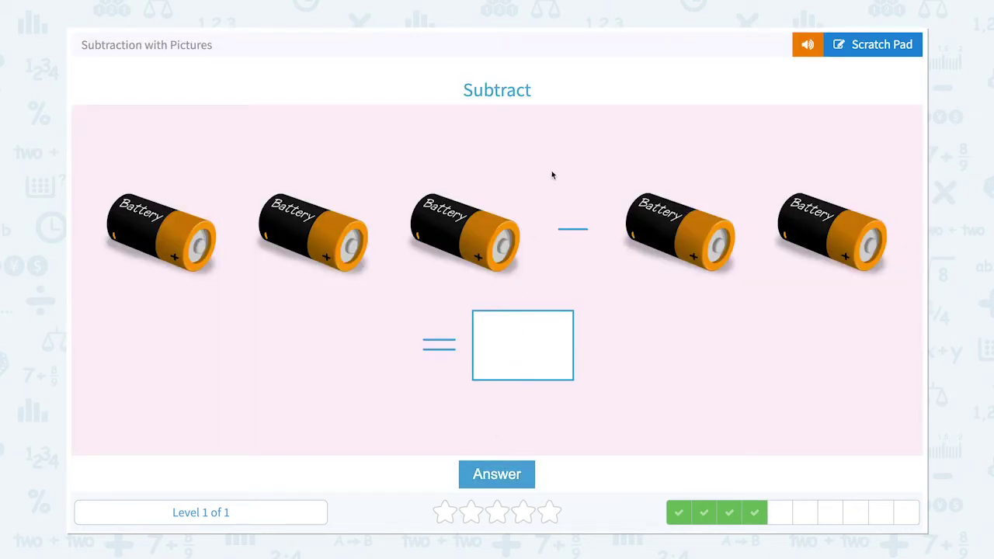
# - On the Scratch Pad, write 3 and 2, cross out two batteries, circle one, sketch 1
pyautogui.click(876, 45)
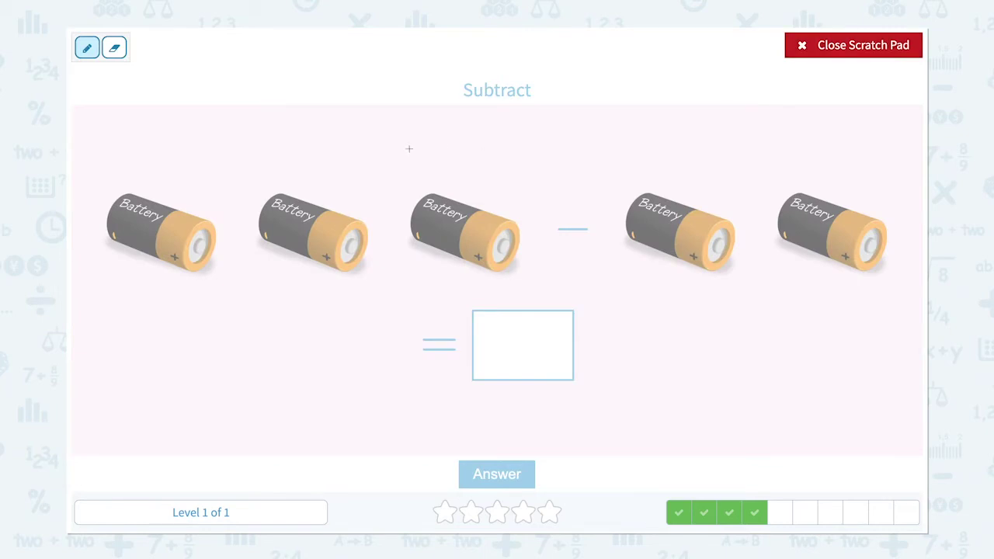
pyautogui.moveTo(339, 121)
pyautogui.mouseDown()
pyautogui.moveTo(326, 148)
pyautogui.moveTo(361, 151)
pyautogui.moveTo(339, 171)
pyautogui.mouseUp()
pyautogui.moveTo(725, 134)
pyautogui.mouseDown()
pyautogui.moveTo(725, 180)
pyautogui.moveTo(760, 169)
pyautogui.mouseUp()
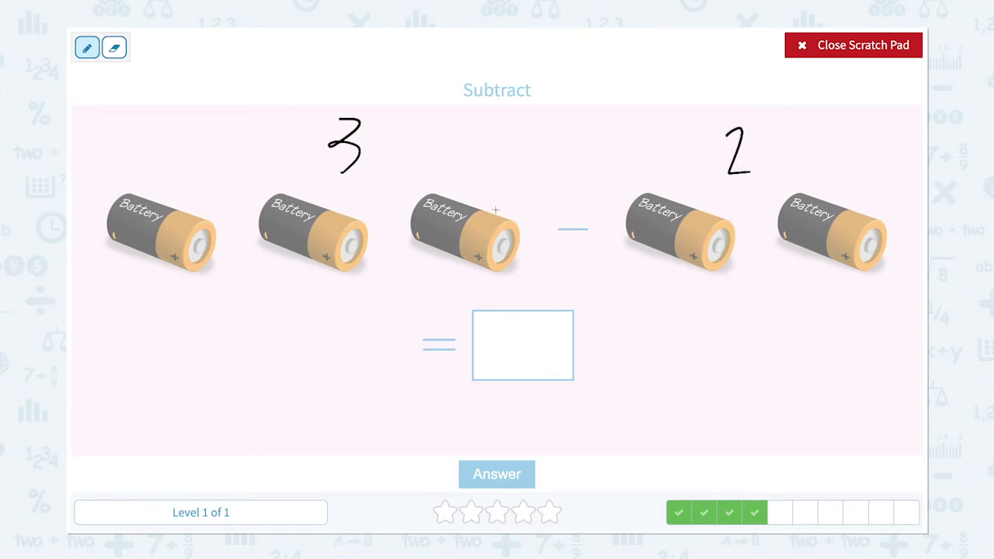
pyautogui.moveTo(495, 170); pyautogui.dragTo(381, 308)
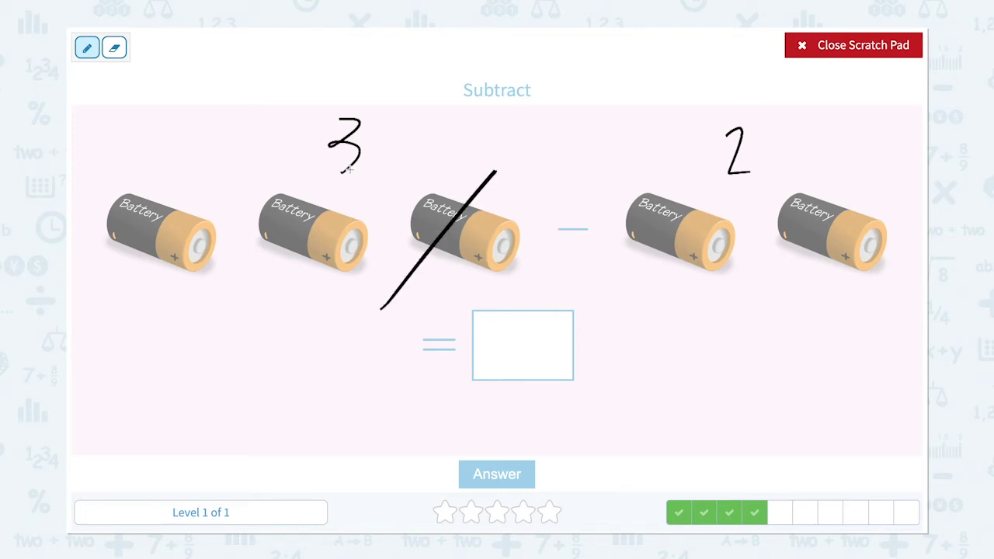
pyautogui.moveTo(353, 170); pyautogui.dragTo(273, 277)
pyautogui.moveTo(197, 297)
pyautogui.mouseDown()
pyautogui.moveTo(123, 294)
pyautogui.moveTo(97, 184)
pyautogui.moveTo(217, 194)
pyautogui.moveTo(198, 273)
pyautogui.mouseUp()
pyautogui.moveTo(166, 310); pyautogui.dragTo(212, 262)
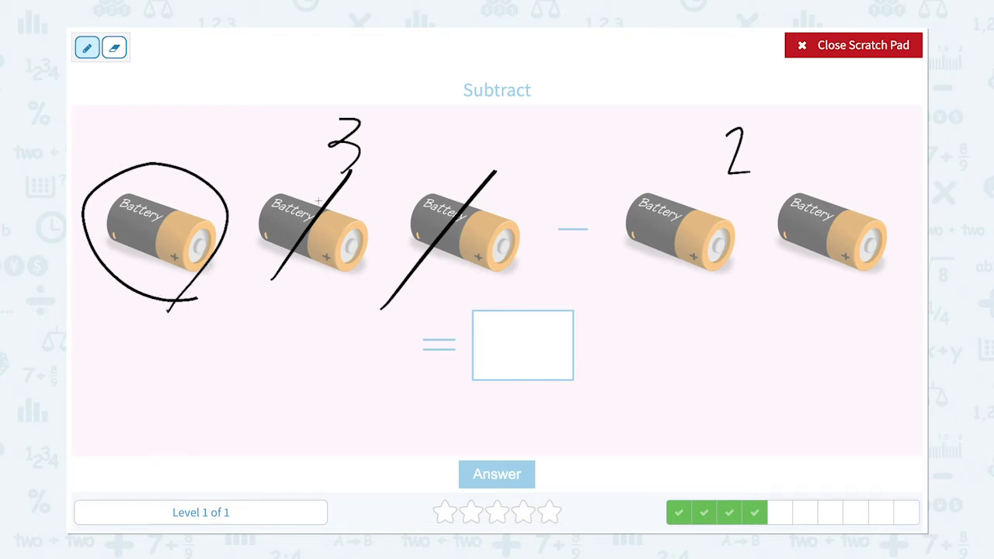
pyautogui.moveTo(535, 324); pyautogui.dragTo(536, 376)
# - Close the Scratch Pad, enter 1 in the answer box and submit it
pyautogui.click(870, 45)
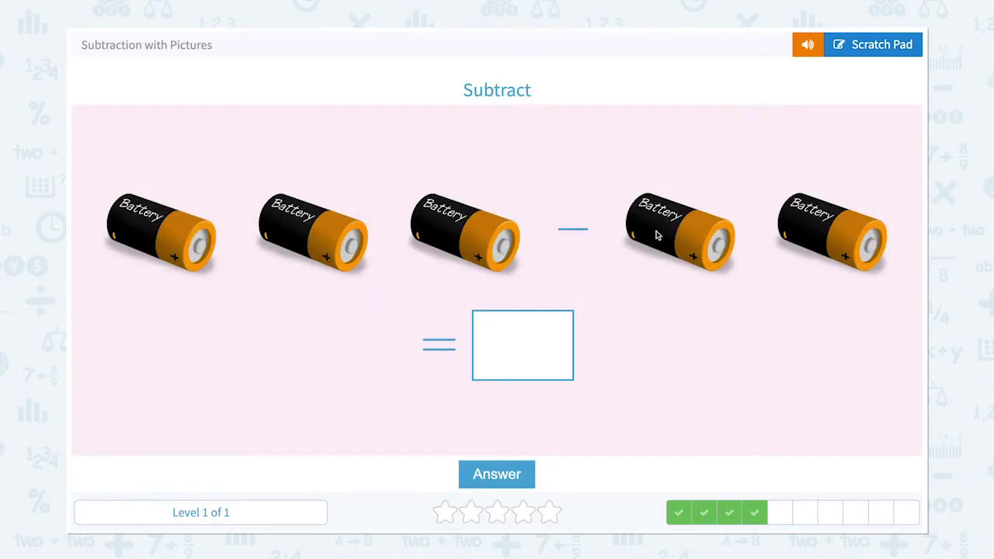
pyautogui.click(540, 347)
pyautogui.write('1')
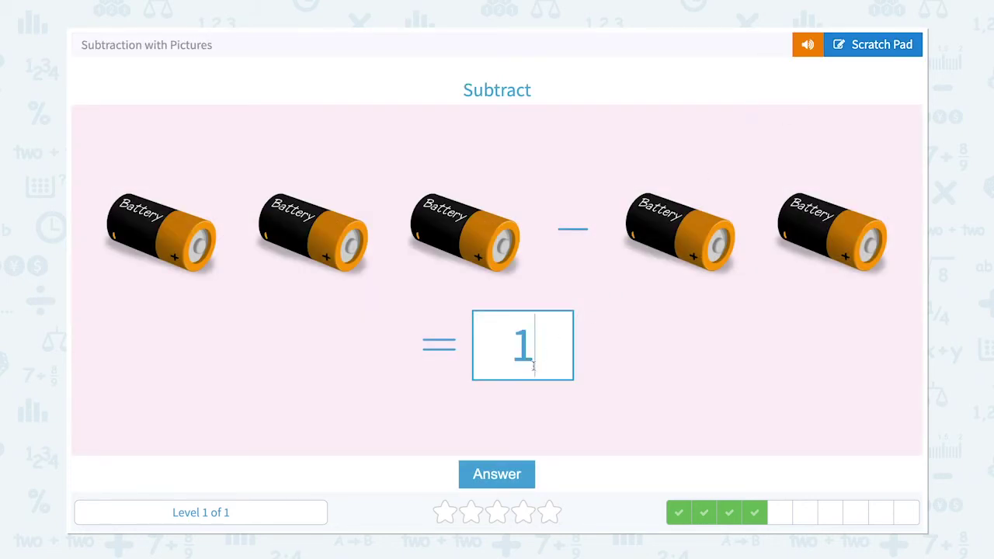
pyautogui.click(484, 475)
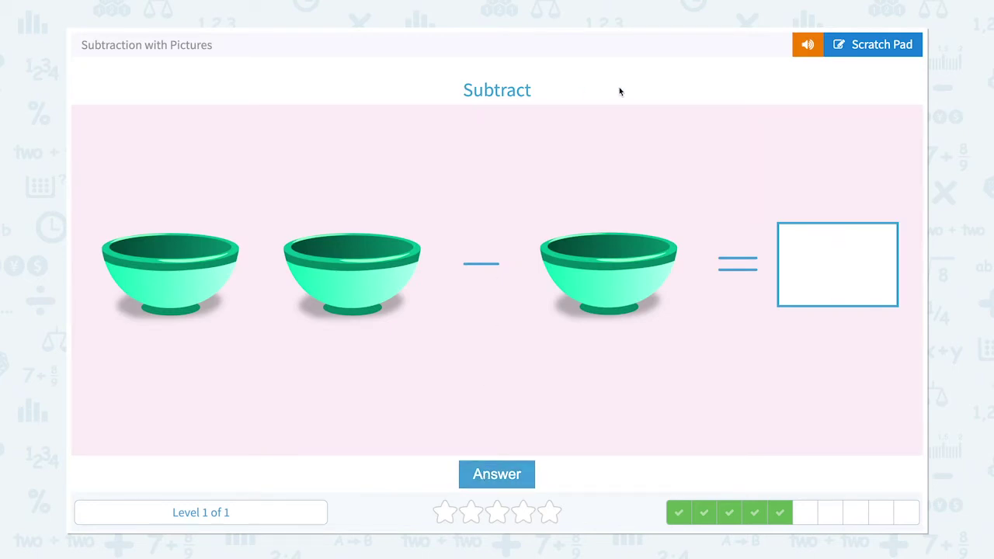
# - On the Scratch Pad, note 2 and 1, cross out the second bowl, circle the first, jot 1
pyautogui.click(841, 54)
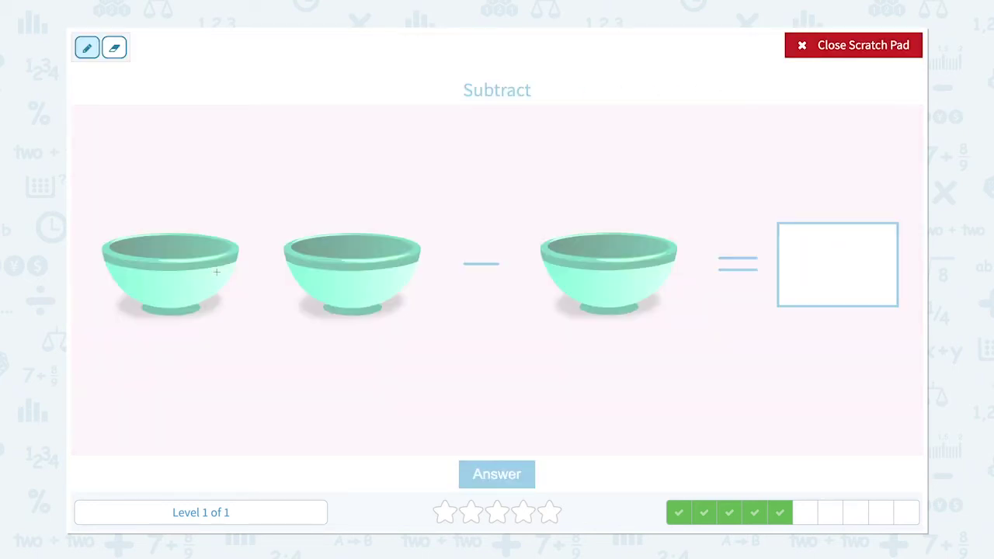
pyautogui.moveTo(256, 202)
pyautogui.mouseDown()
pyautogui.moveTo(265, 226)
pyautogui.moveTo(309, 211)
pyautogui.mouseUp()
pyautogui.moveTo(621, 164); pyautogui.dragTo(619, 220)
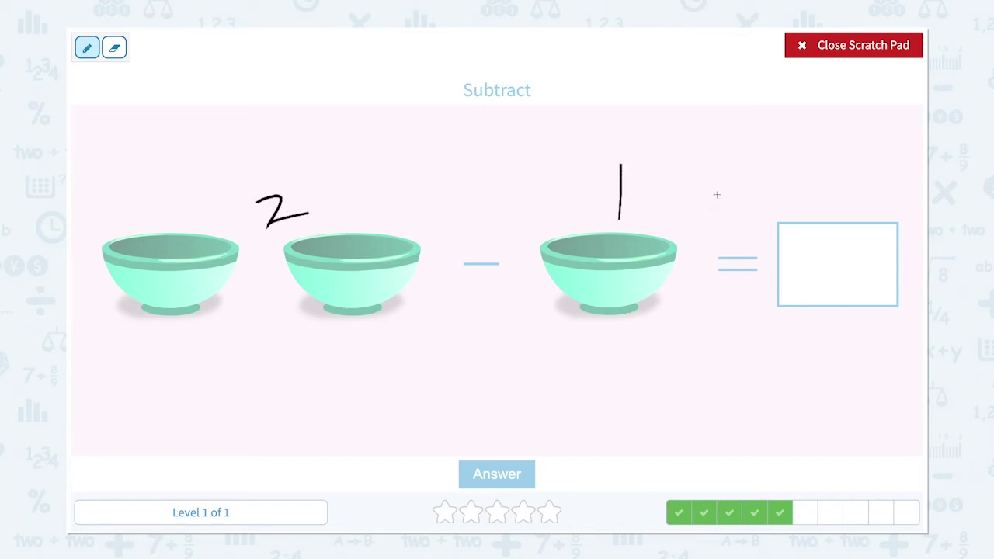
pyautogui.moveTo(398, 188); pyautogui.dragTo(219, 436)
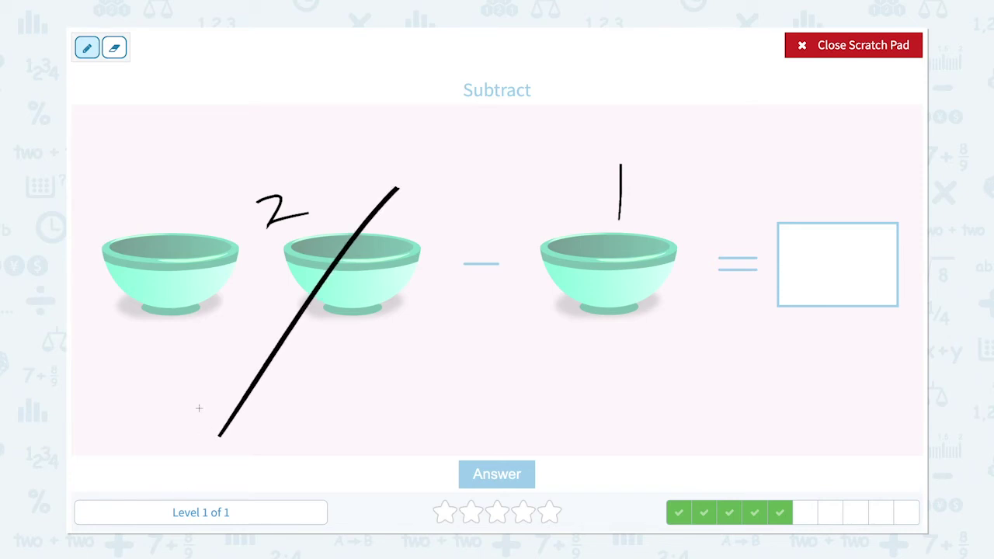
pyautogui.moveTo(186, 347)
pyautogui.mouseDown()
pyautogui.moveTo(90, 322)
pyautogui.moveTo(166, 179)
pyautogui.moveTo(255, 281)
pyautogui.moveTo(177, 339)
pyautogui.mouseUp()
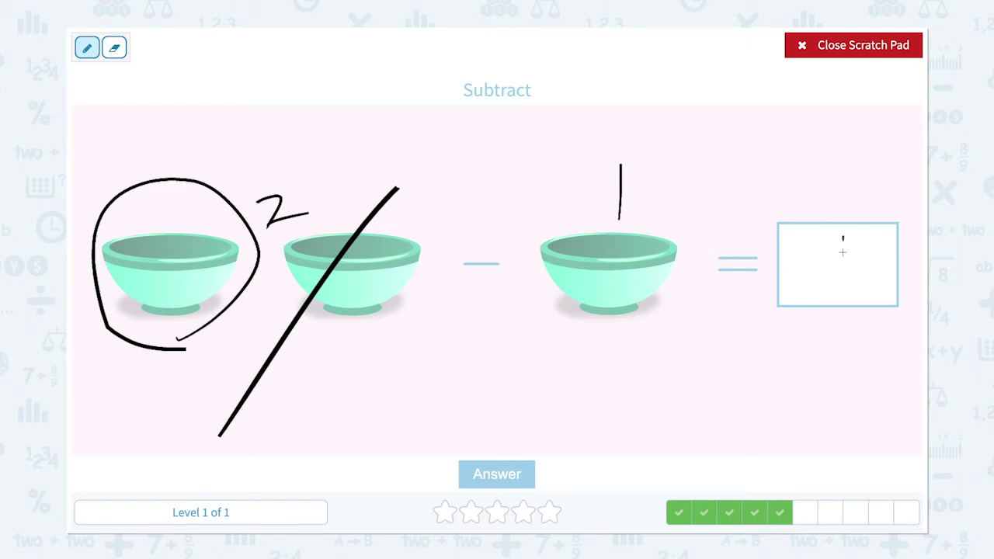
pyautogui.moveTo(842, 237); pyautogui.dragTo(847, 287)
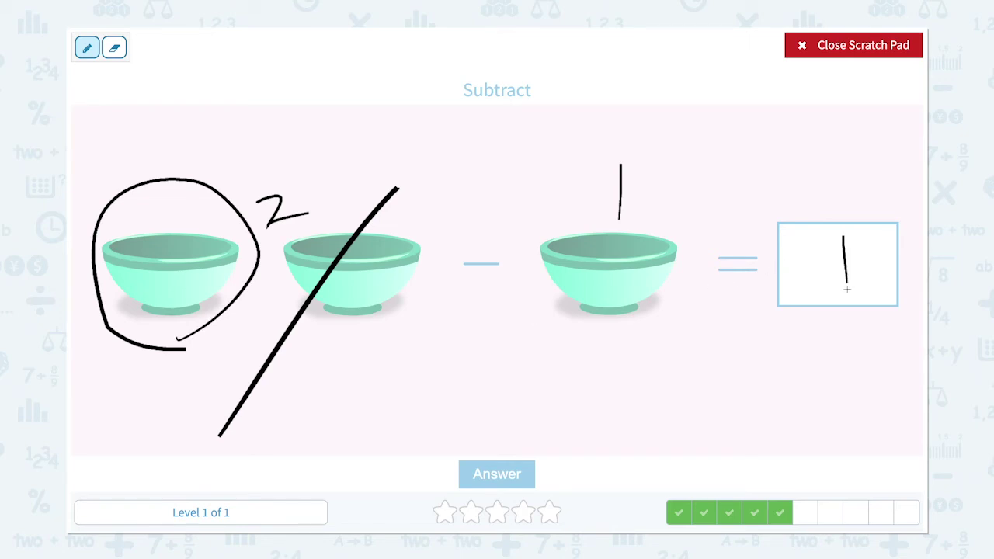
# - Close the Scratch Pad, type 1 and submit it as the answer
pyautogui.click(832, 46)
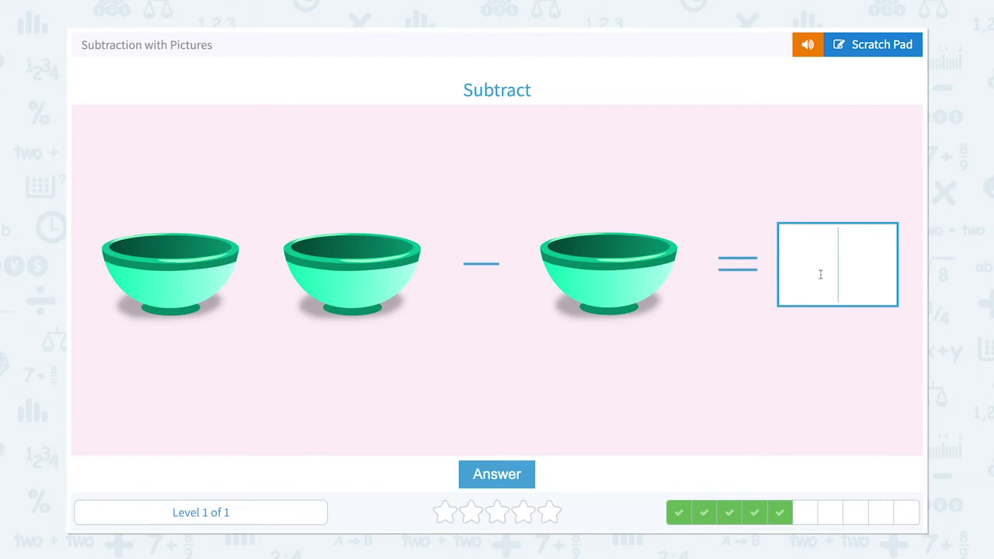
pyautogui.write('1')
pyautogui.click(482, 471)
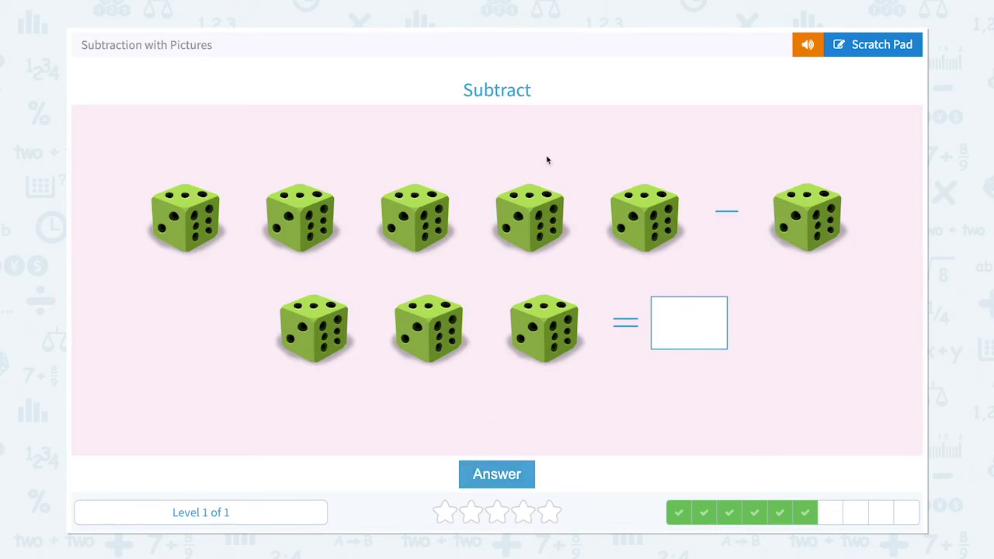
# - On the Scratch Pad, write 5 and 4 above the dice
pyautogui.click(863, 44)
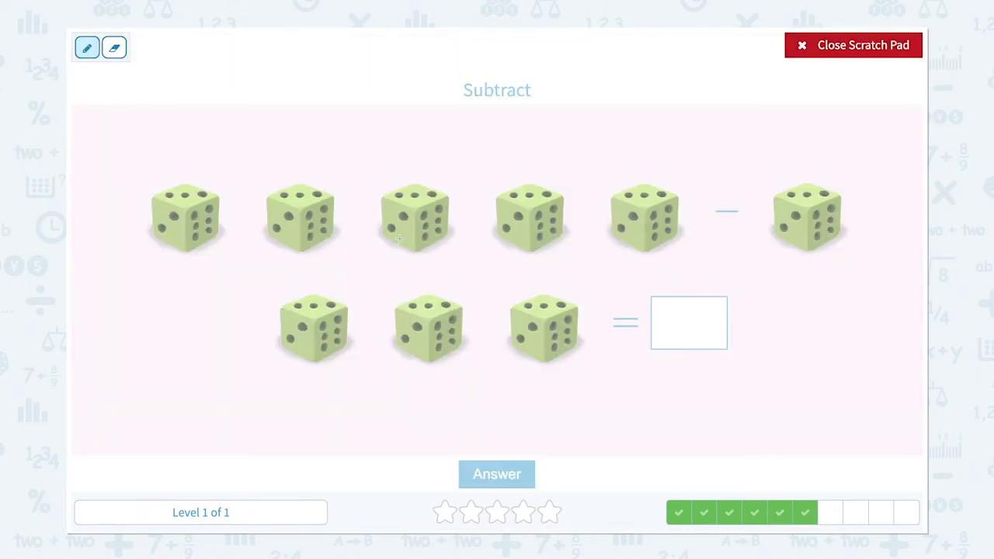
pyautogui.moveTo(441, 110); pyautogui.dragTo(472, 106)
pyautogui.moveTo(442, 112)
pyautogui.mouseDown()
pyautogui.moveTo(472, 147)
pyautogui.moveTo(463, 167)
pyautogui.mouseUp()
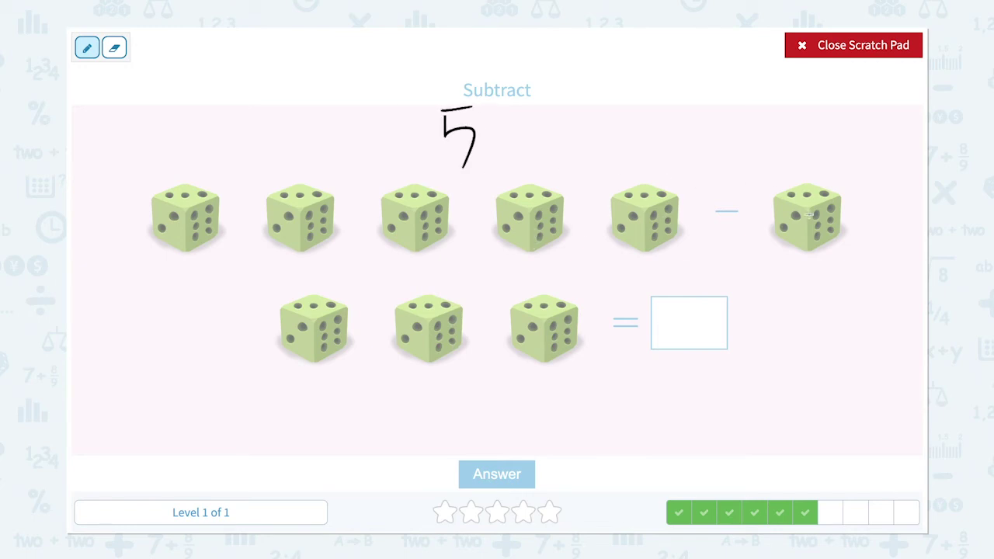
pyautogui.moveTo(808, 114)
pyautogui.mouseDown()
pyautogui.moveTo(811, 149)
pyautogui.moveTo(845, 140)
pyautogui.moveTo(829, 171)
pyautogui.mouseUp()
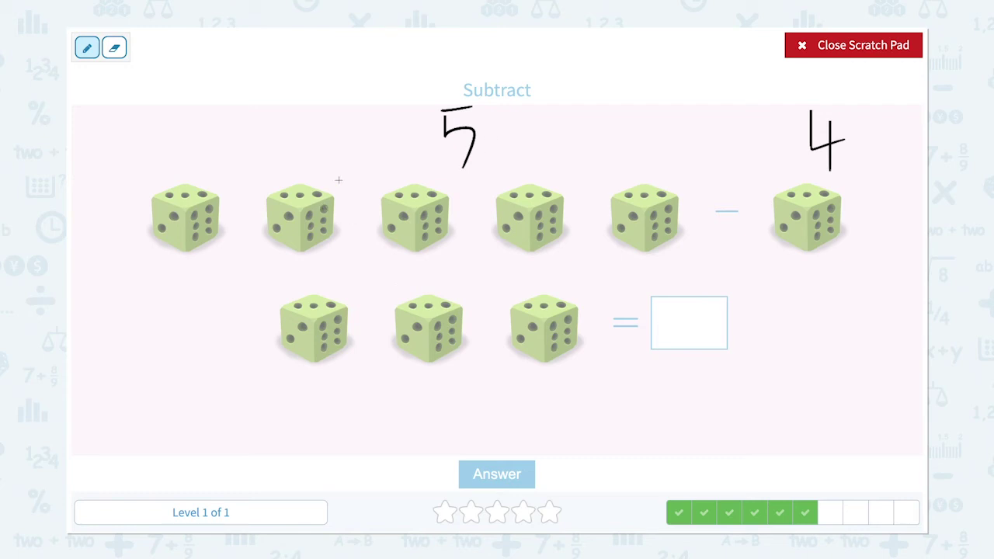
# - Cross out four dice, circle the remaining one and jot 1 in the answer box
pyautogui.moveTo(339, 182); pyautogui.dragTo(282, 244)
pyautogui.moveTo(440, 167); pyautogui.dragTo(369, 261)
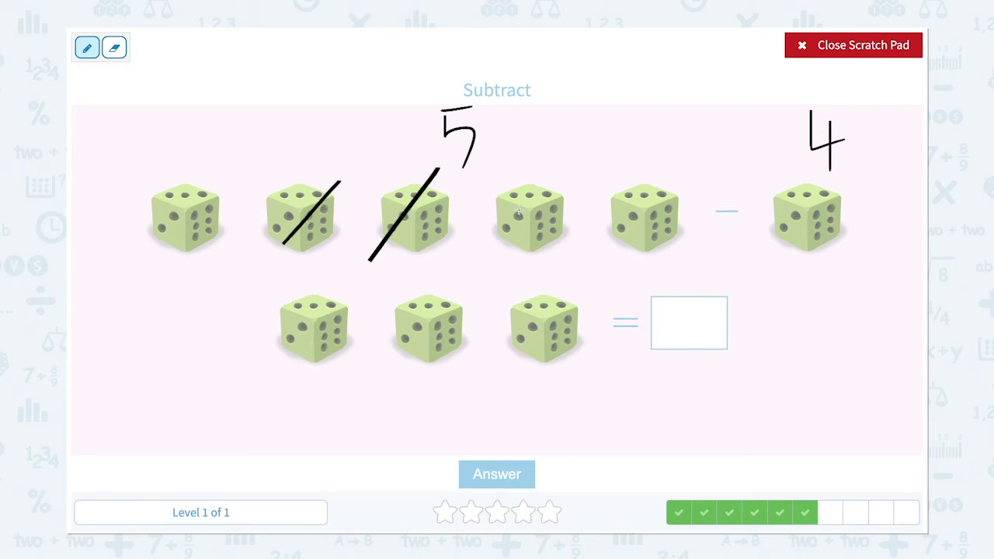
pyautogui.moveTo(535, 190); pyautogui.dragTo(508, 256)
pyautogui.moveTo(667, 172); pyautogui.dragTo(615, 250)
pyautogui.moveTo(218, 172)
pyautogui.mouseDown()
pyautogui.moveTo(244, 208)
pyautogui.moveTo(138, 276)
pyautogui.moveTo(217, 164)
pyautogui.moveTo(238, 170)
pyautogui.mouseUp()
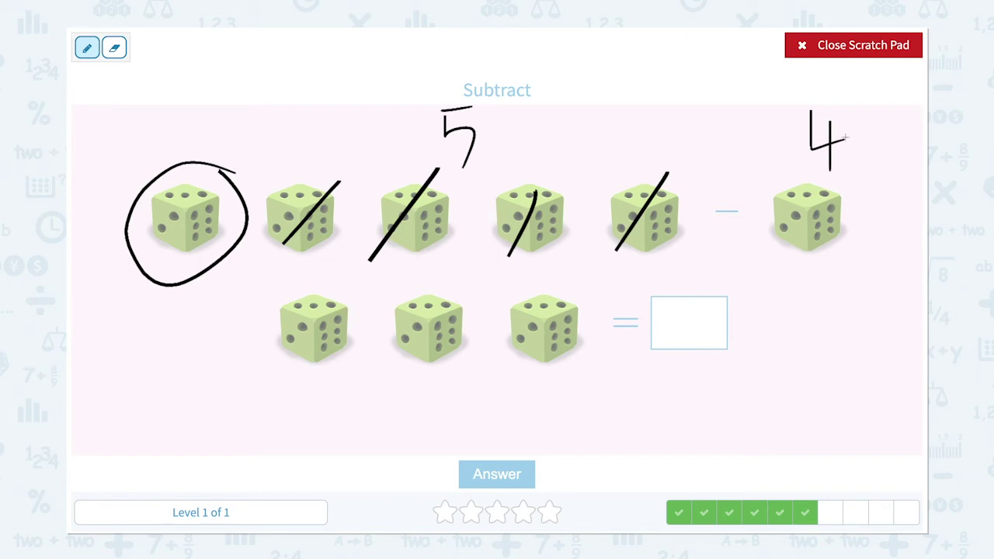
pyautogui.moveTo(695, 300); pyautogui.dragTo(691, 373)
# - Close the Scratch Pad, enter 1 in the answer box and submit it
pyautogui.click(835, 48)
pyautogui.click(696, 306)
pyautogui.write('1')
pyautogui.click(481, 473)
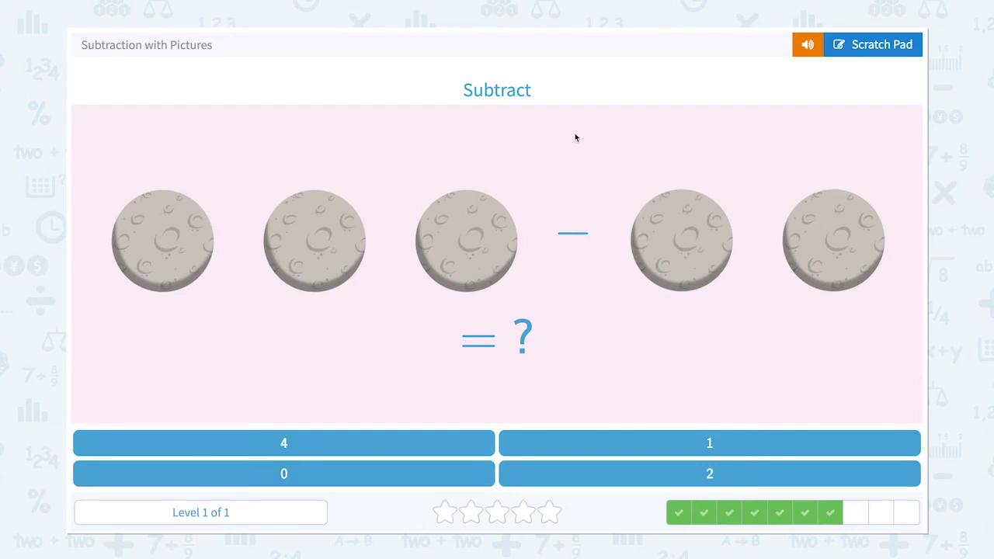
# - On the Scratch Pad, write 3 − 2 above the moons
pyautogui.click(853, 46)
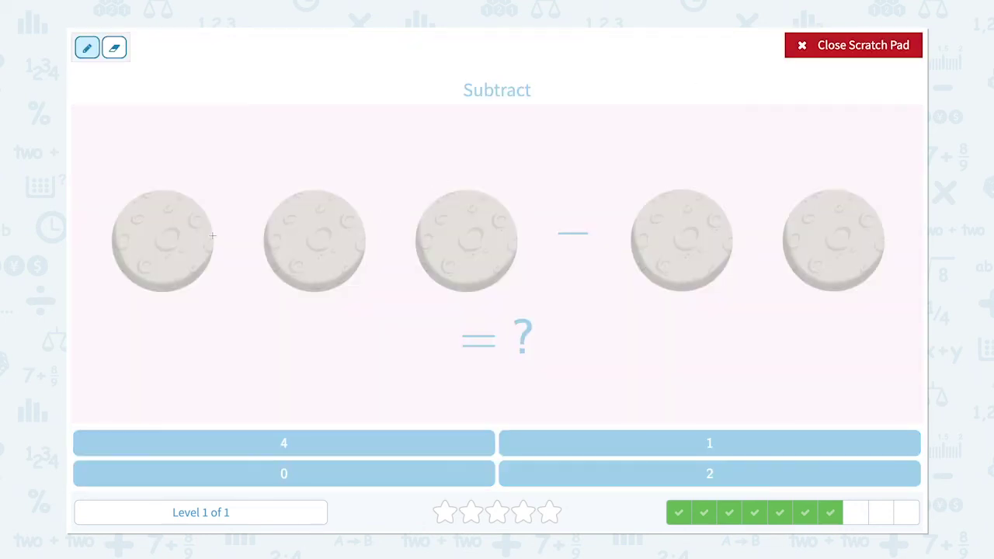
pyautogui.moveTo(355, 146)
pyautogui.mouseDown()
pyautogui.moveTo(368, 156)
pyautogui.moveTo(361, 172)
pyautogui.mouseUp()
pyautogui.click(560, 159)
pyautogui.moveTo(560, 158); pyautogui.dragTo(585, 155)
pyautogui.moveTo(693, 138)
pyautogui.mouseDown()
pyautogui.moveTo(707, 142)
pyautogui.moveTo(697, 155)
pyautogui.moveTo(721, 147)
pyautogui.mouseUp()
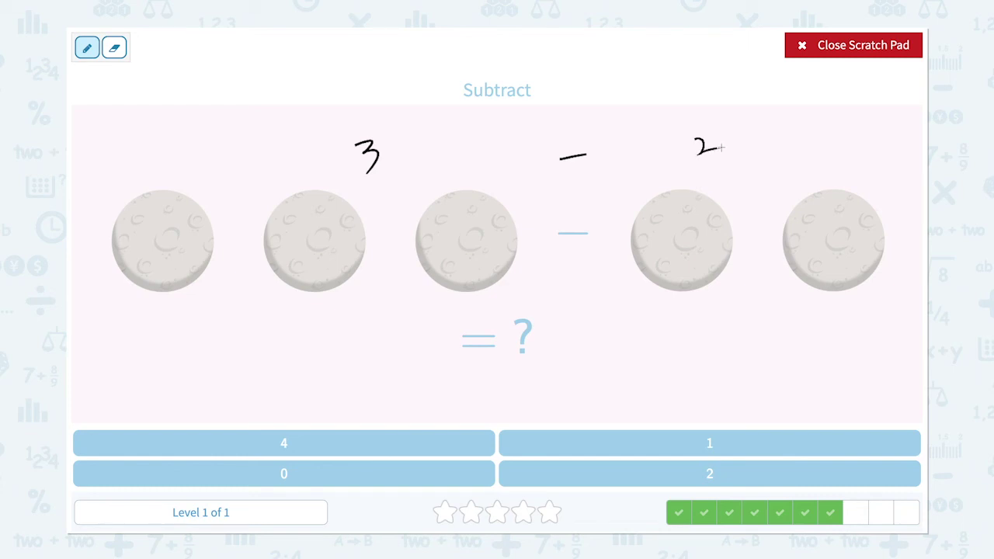
# - Cross out two moons, circle the one left, jot 1, close the pad and choose 1
pyautogui.moveTo(359, 187); pyautogui.dragTo(273, 297)
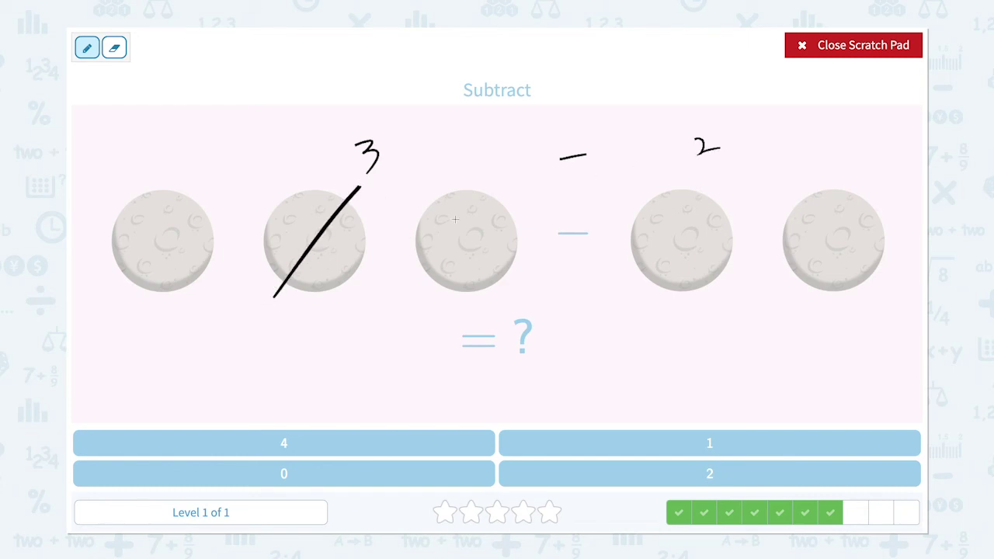
pyautogui.moveTo(469, 206); pyautogui.dragTo(422, 269)
pyautogui.moveTo(195, 308)
pyautogui.mouseDown()
pyautogui.moveTo(102, 269)
pyautogui.moveTo(116, 181)
pyautogui.moveTo(242, 209)
pyautogui.moveTo(197, 310)
pyautogui.moveTo(184, 314)
pyautogui.mouseUp()
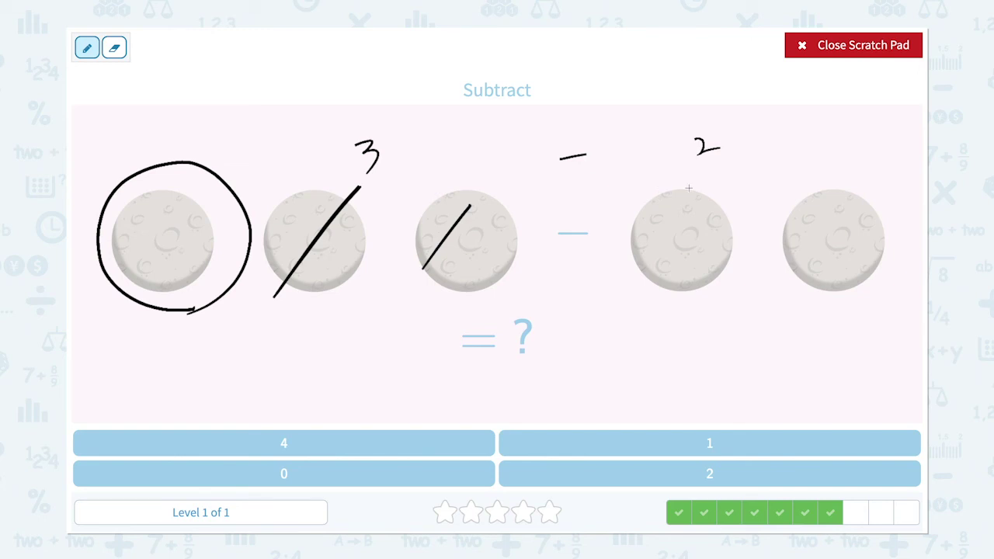
pyautogui.moveTo(536, 315); pyautogui.dragTo(536, 353)
pyautogui.click(853, 47)
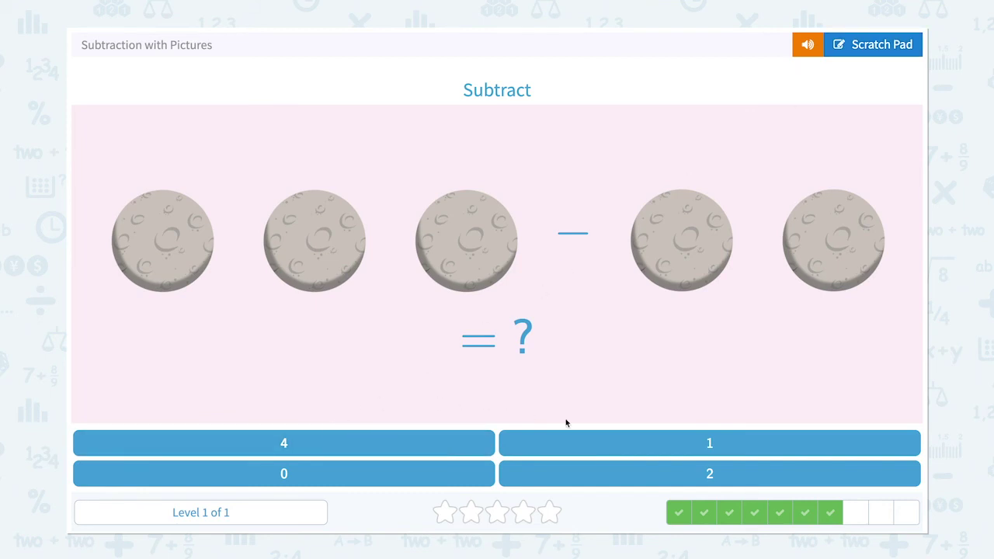
pyautogui.click(633, 442)
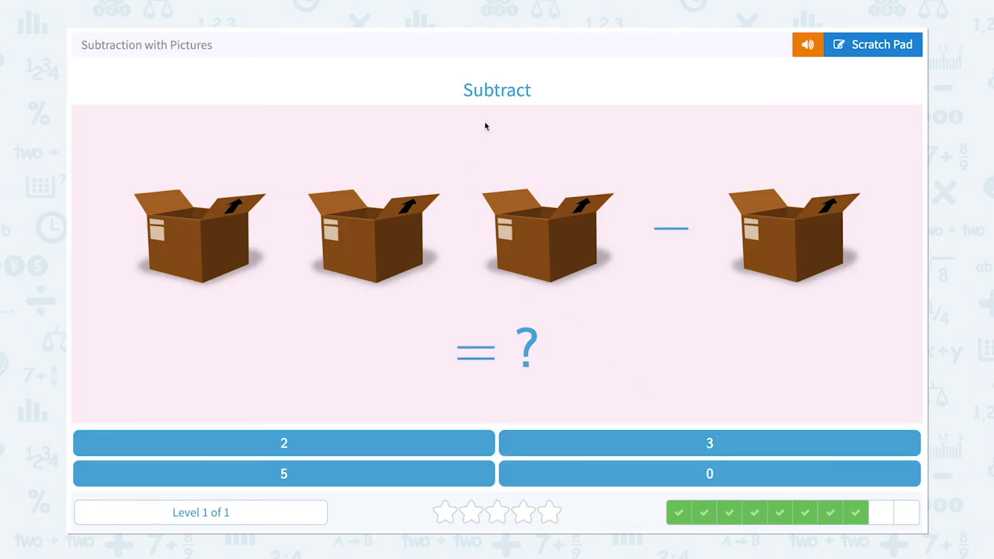
# - On the Scratch Pad, write 3 − 1 above the boxes
pyautogui.click(873, 45)
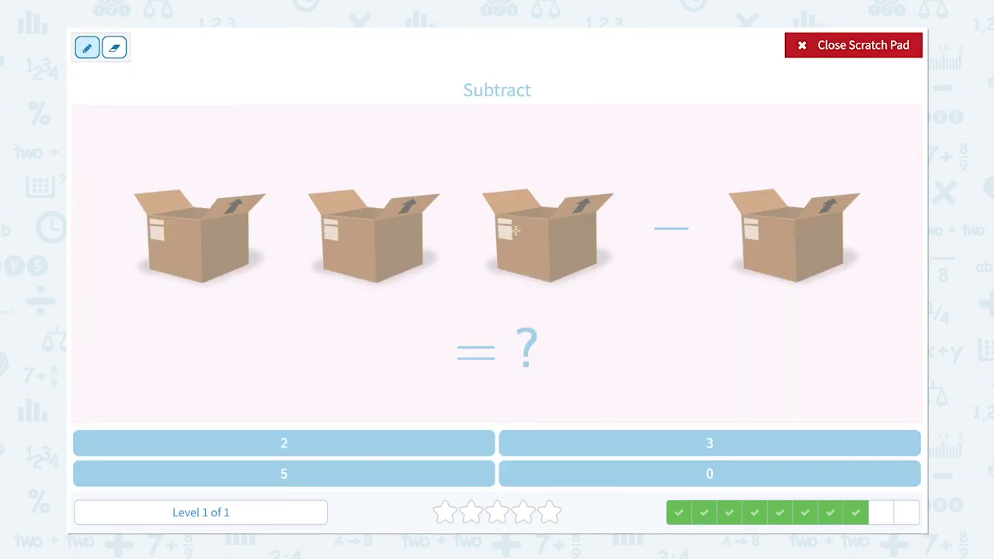
pyautogui.moveTo(382, 122)
pyautogui.mouseDown()
pyautogui.moveTo(409, 147)
pyautogui.moveTo(393, 154)
pyautogui.mouseUp()
pyautogui.moveTo(649, 133); pyautogui.dragTo(669, 123)
pyautogui.moveTo(779, 102); pyautogui.dragTo(779, 154)
# - Draw an X over the third box, jot 2, close the pad and choose 2
pyautogui.moveTo(575, 165); pyautogui.dragTo(480, 305)
pyautogui.moveTo(468, 202); pyautogui.dragTo(571, 262)
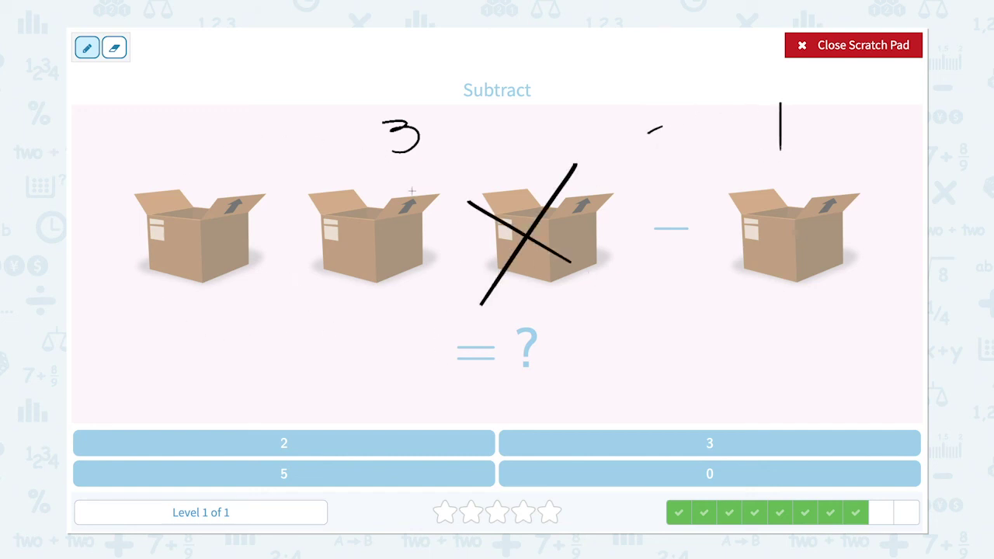
pyautogui.moveTo(559, 332)
pyautogui.mouseDown()
pyautogui.moveTo(579, 338)
pyautogui.moveTo(595, 383)
pyautogui.mouseUp()
pyautogui.click(854, 47)
pyautogui.click(453, 441)
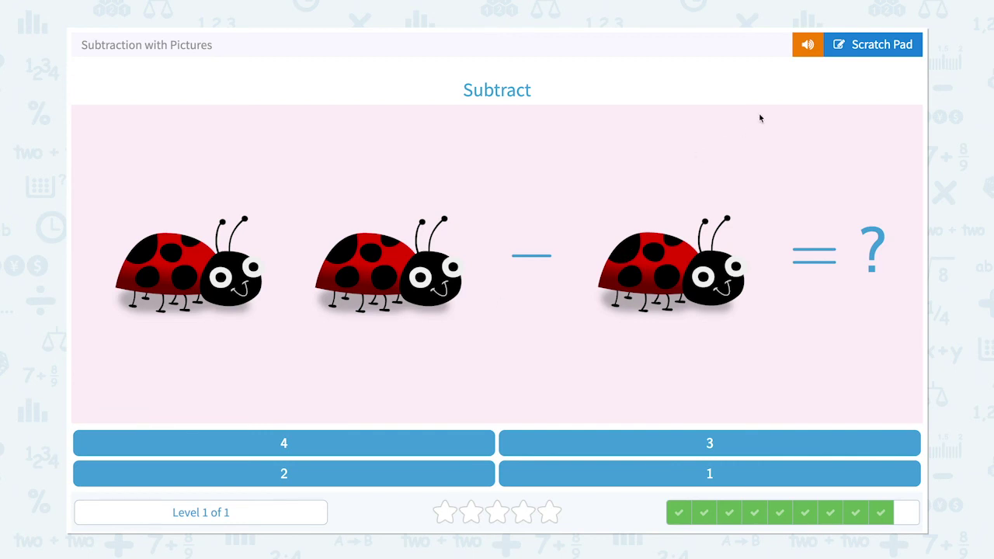
# - On the Scratch Pad, strike lines across two ladybirds and write 2 and 1 above them
pyautogui.click(856, 45)
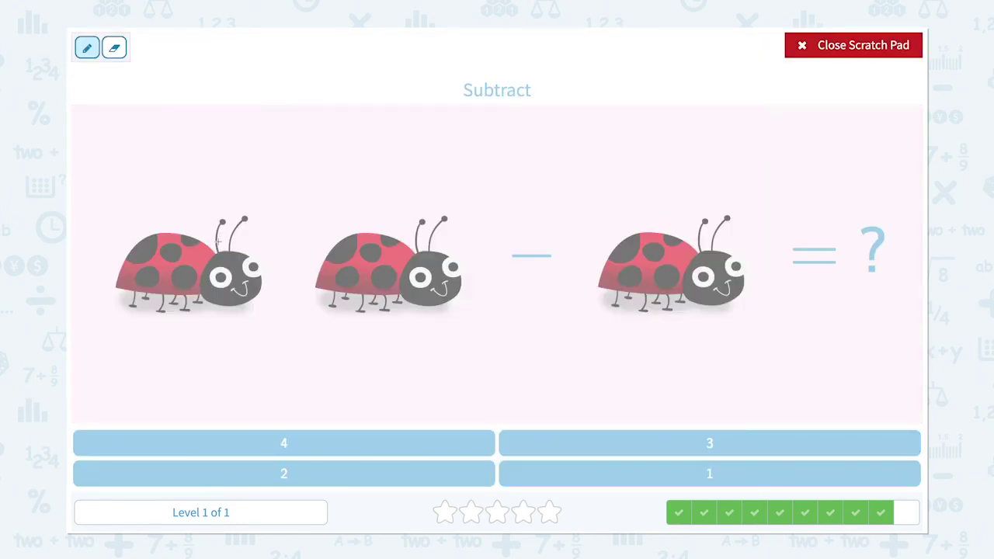
pyautogui.moveTo(171, 235); pyautogui.dragTo(219, 278)
pyautogui.moveTo(353, 246); pyautogui.dragTo(411, 278)
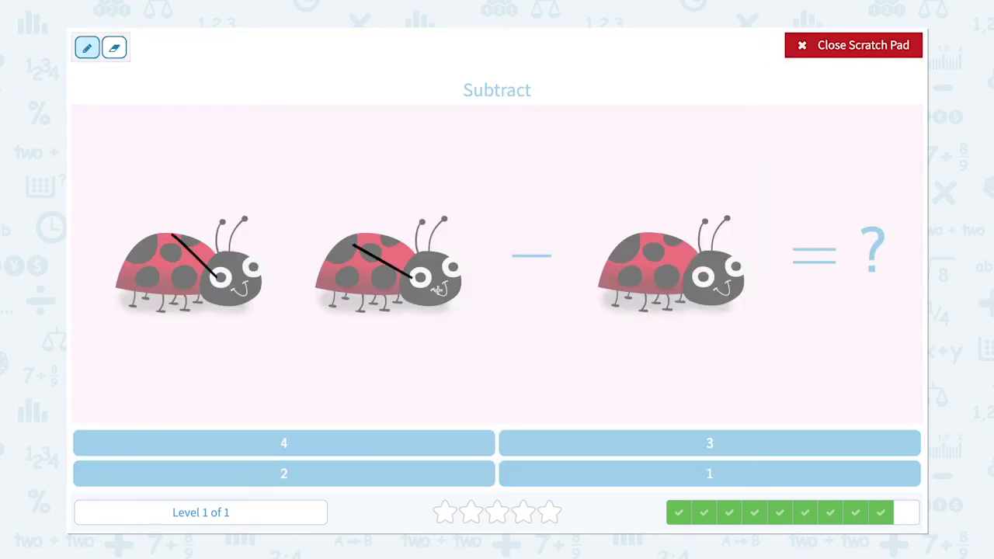
pyautogui.moveTo(270, 146)
pyautogui.mouseDown()
pyautogui.moveTo(322, 141)
pyautogui.moveTo(339, 183)
pyautogui.mouseUp()
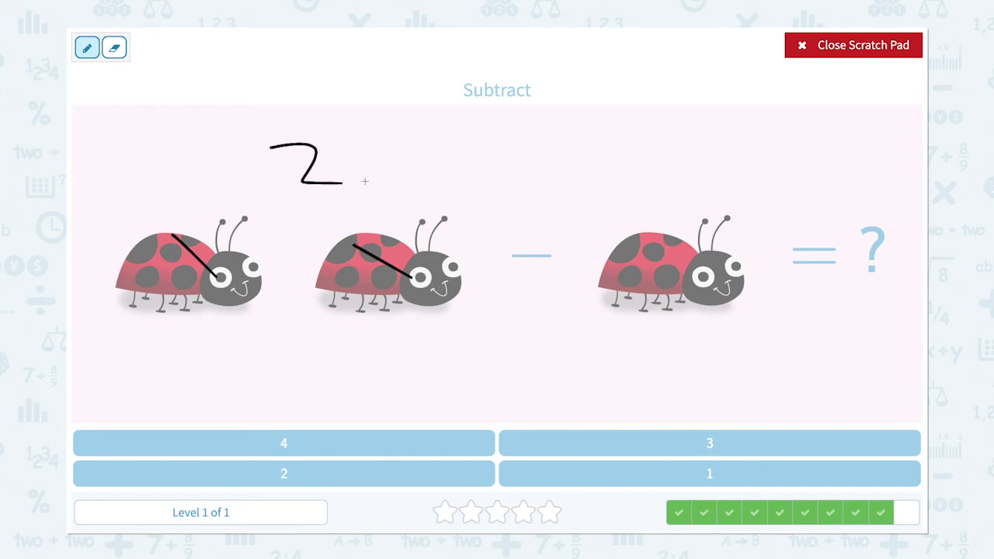
pyautogui.moveTo(664, 137); pyautogui.dragTo(663, 195)
# - Scribble out the second ladybird, tick the first, jot 1, close the pad and choose 1
pyautogui.moveTo(306, 288)
pyautogui.mouseDown()
pyautogui.moveTo(411, 208)
pyautogui.moveTo(384, 314)
pyautogui.moveTo(311, 310)
pyautogui.moveTo(378, 257)
pyautogui.moveTo(455, 272)
pyautogui.moveTo(405, 299)
pyautogui.mouseUp()
pyautogui.moveTo(131, 218); pyautogui.dragTo(196, 177)
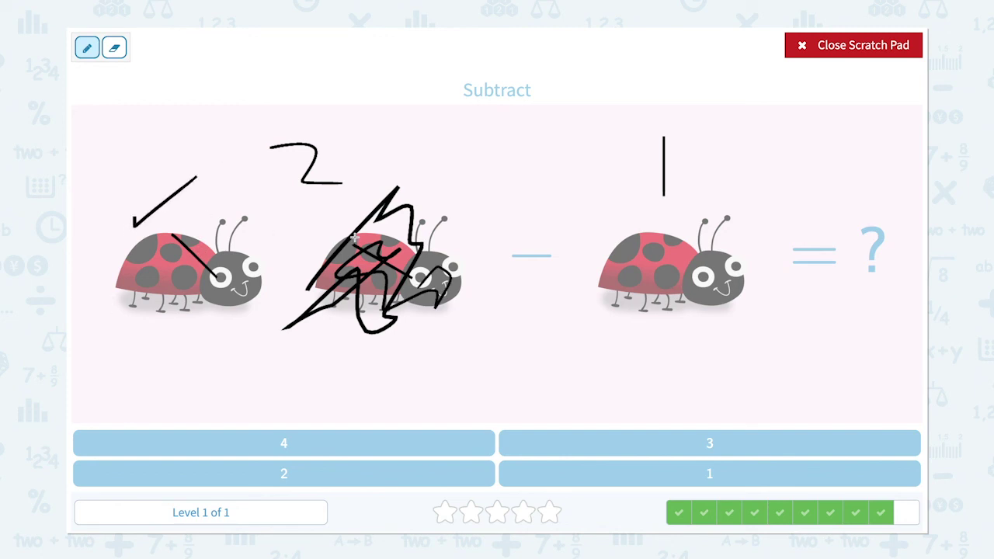
pyautogui.moveTo(854, 176); pyautogui.dragTo(854, 219)
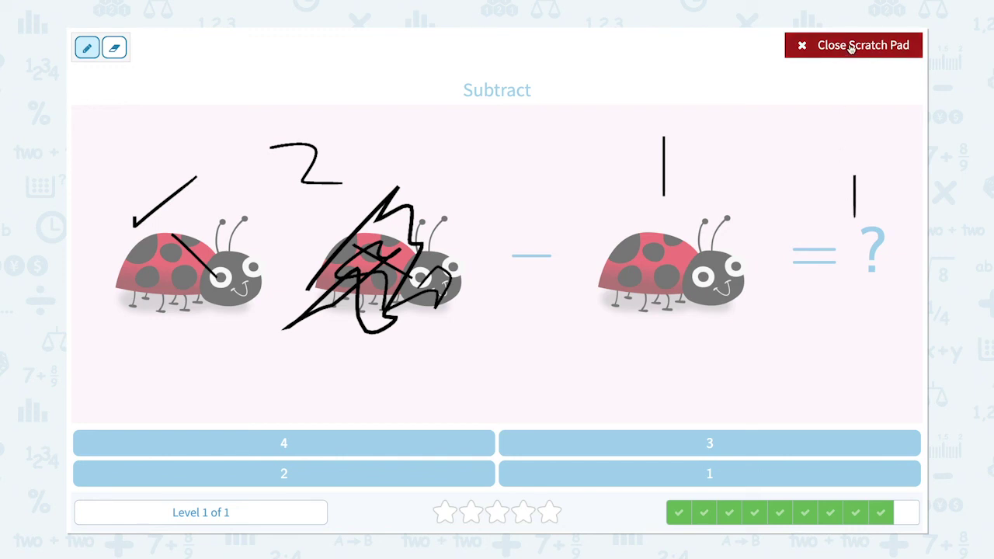
pyautogui.click(851, 46)
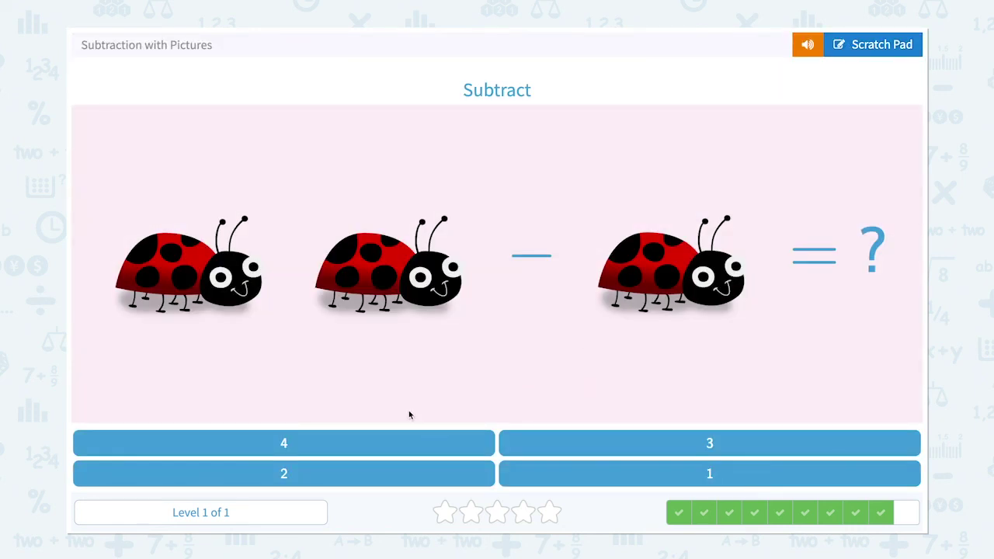
pyautogui.click(604, 474)
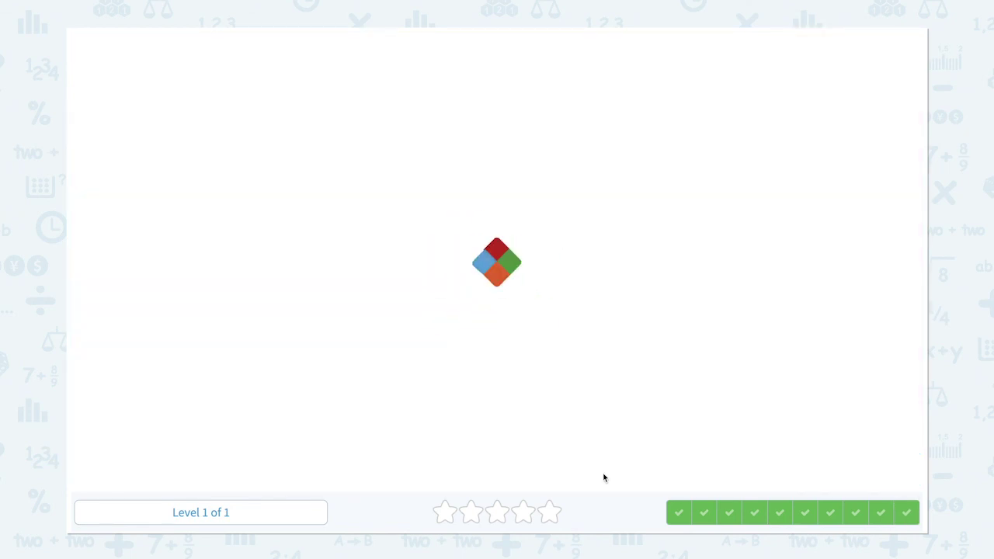